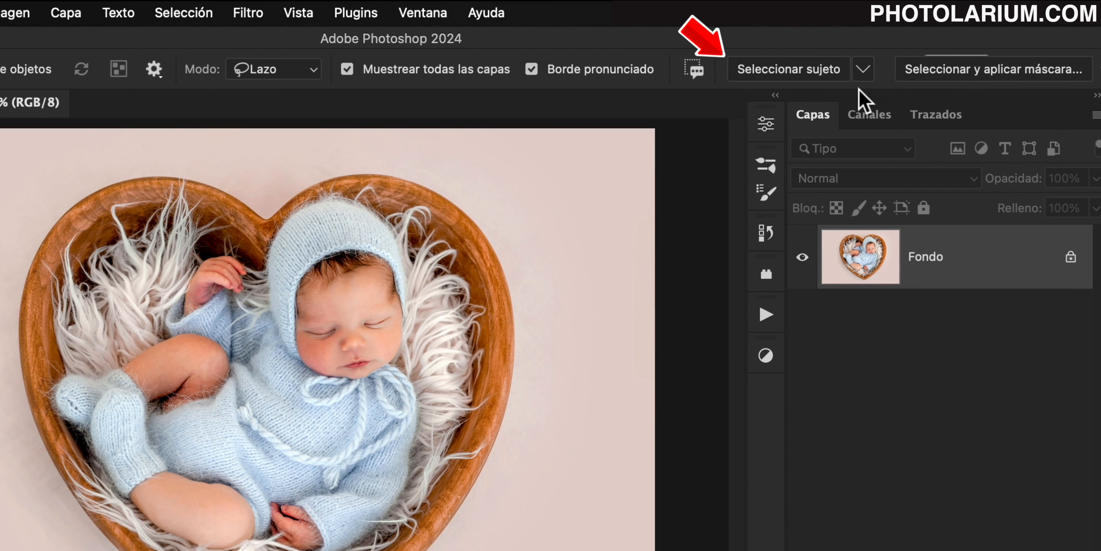
# Select the heart basket with Seleccionar sujeto using Nube (resultados detallados) processing, and turn the selection into a layer mask.
pyautogui.click(868, 77)
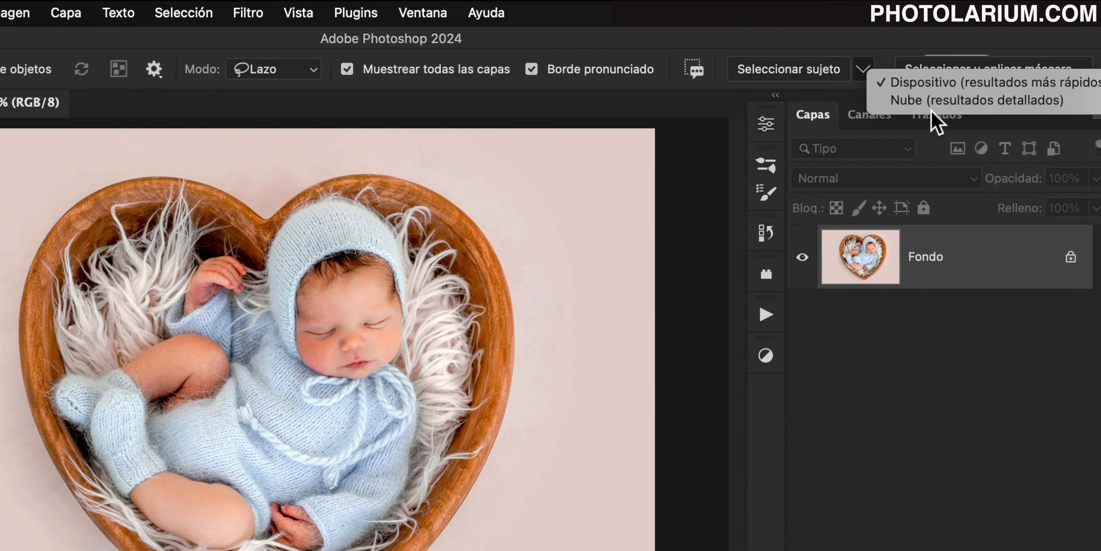
pyautogui.click(913, 105)
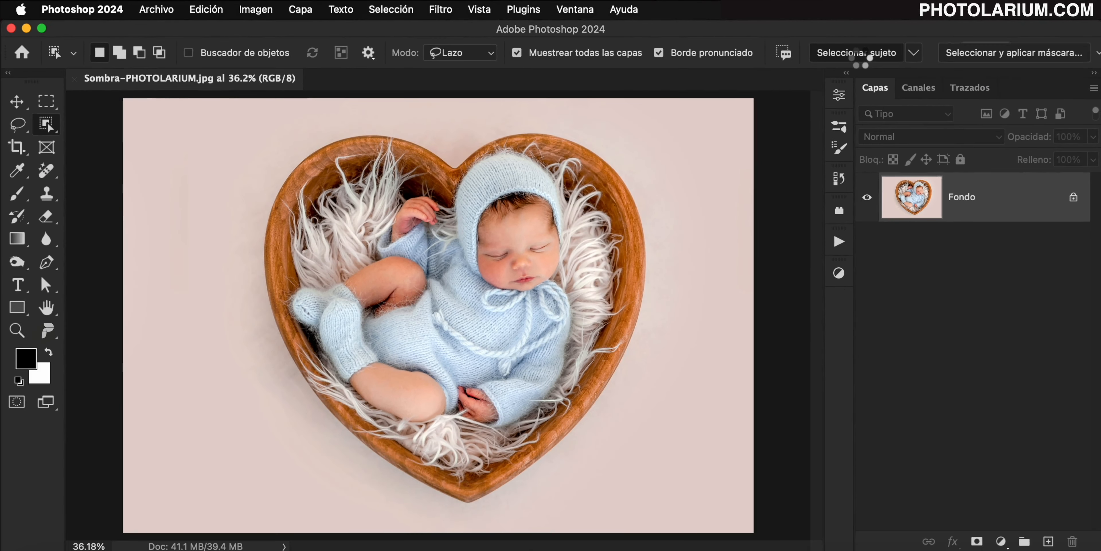
pyautogui.click(790, 70)
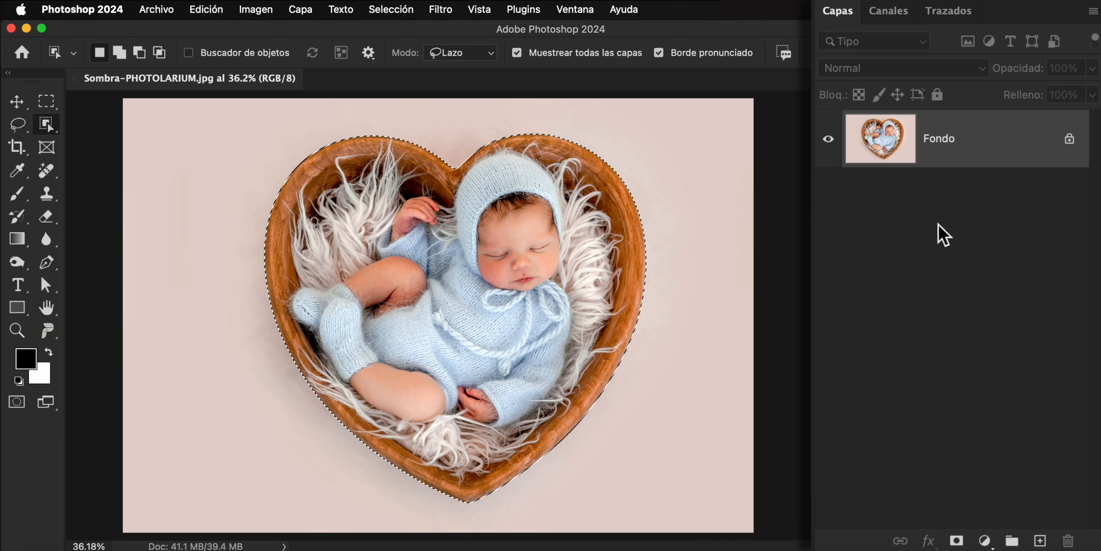
pyautogui.click(957, 541)
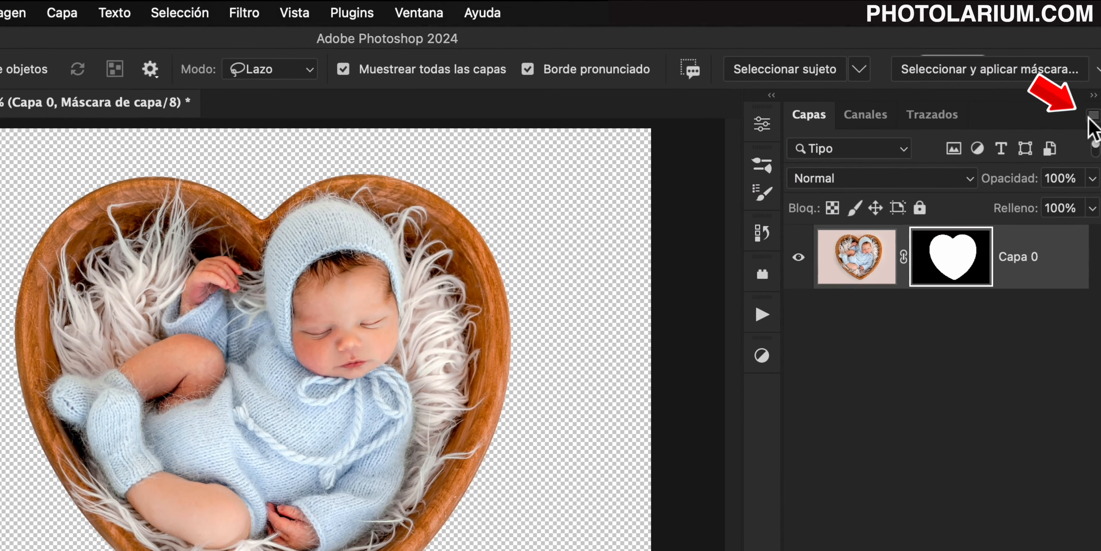
pyautogui.click(1093, 115)
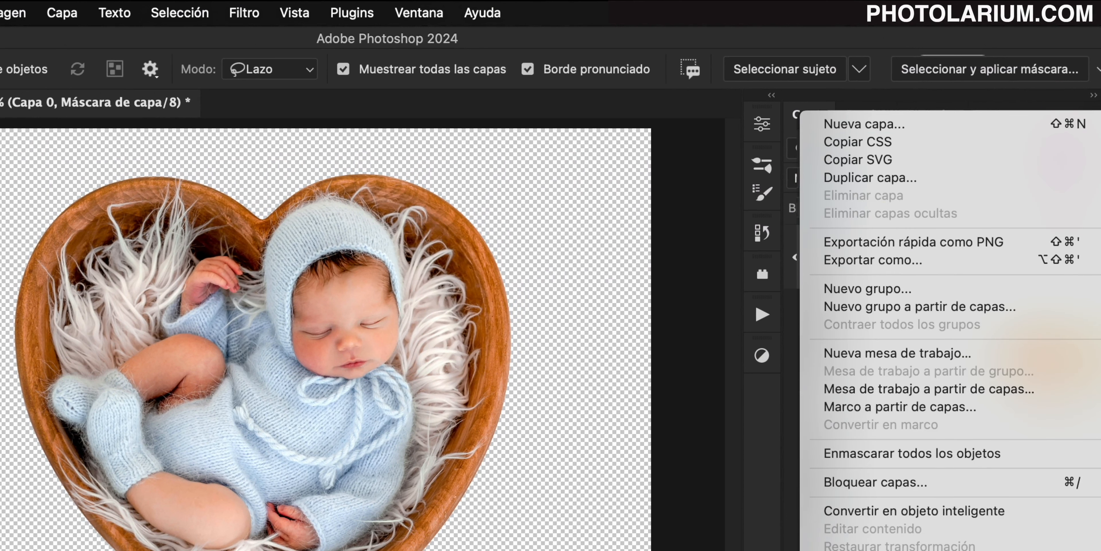
pyautogui.press('Escape')
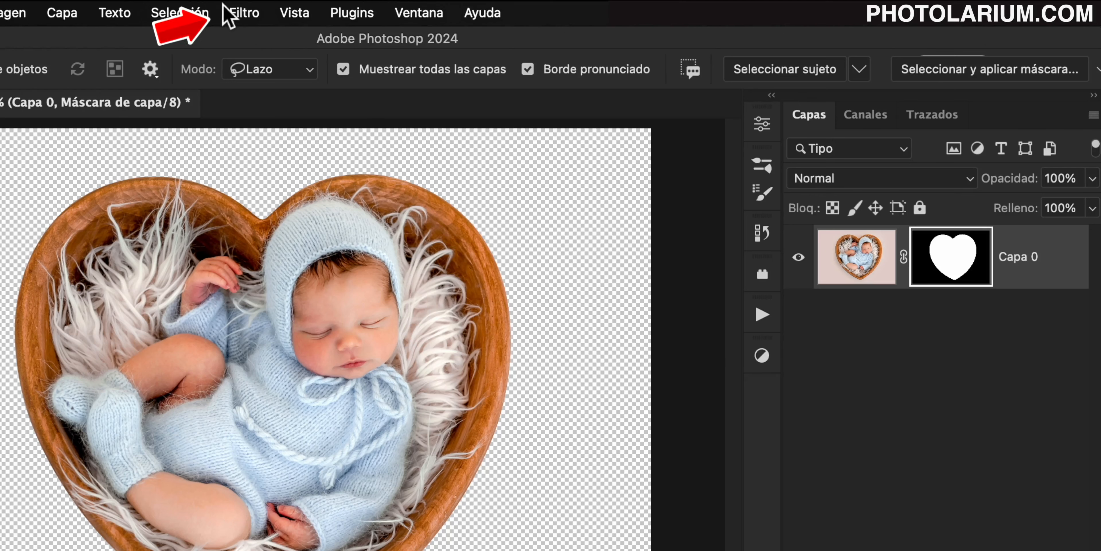
pyautogui.click(228, 14)
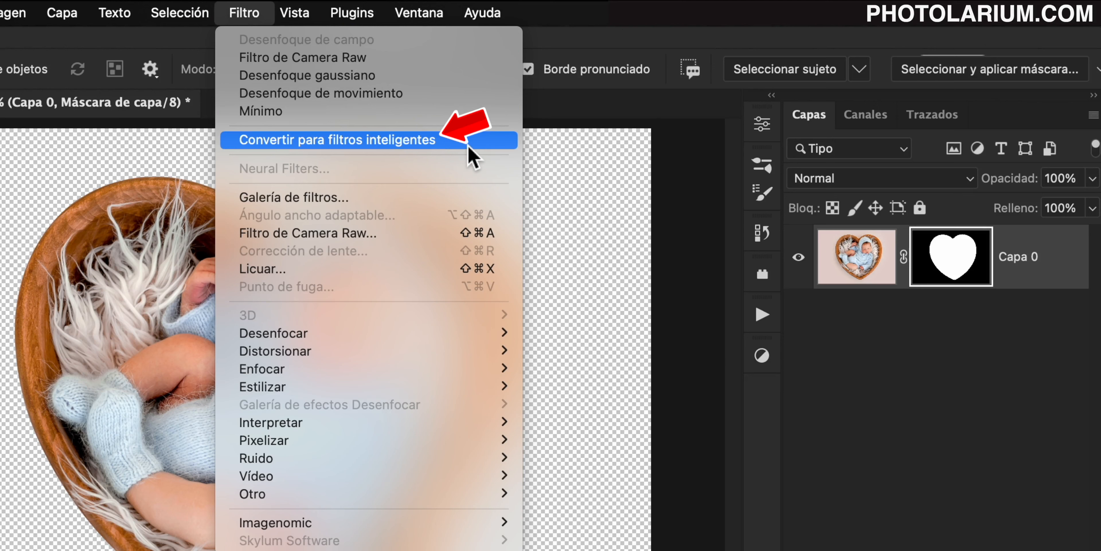
pyautogui.click(897, 371)
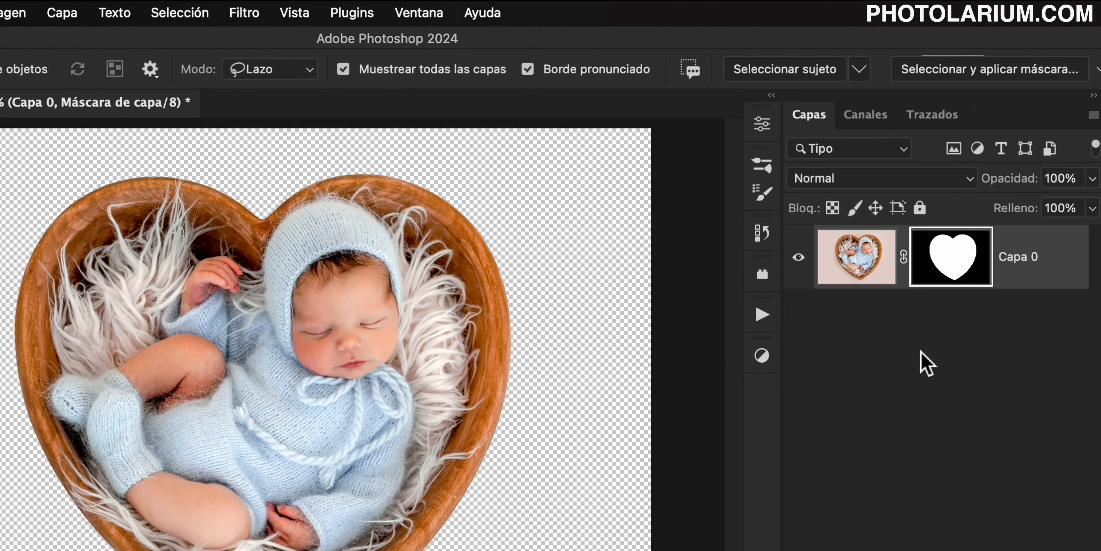
# Convert the masked layer into a smart object and rename it Sujeto.
pyautogui.rightClick(887, 236)
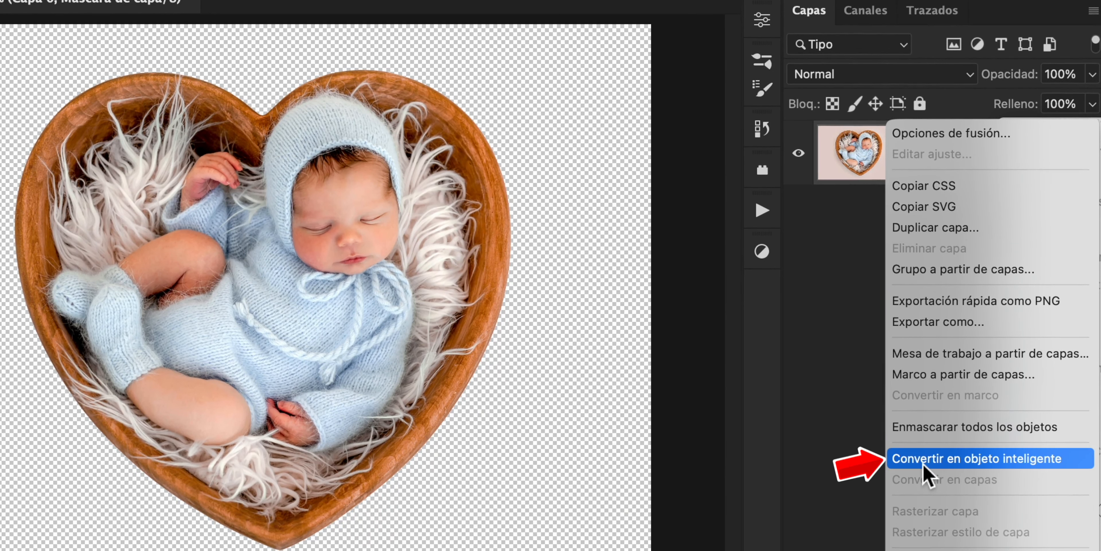
pyautogui.click(923, 463)
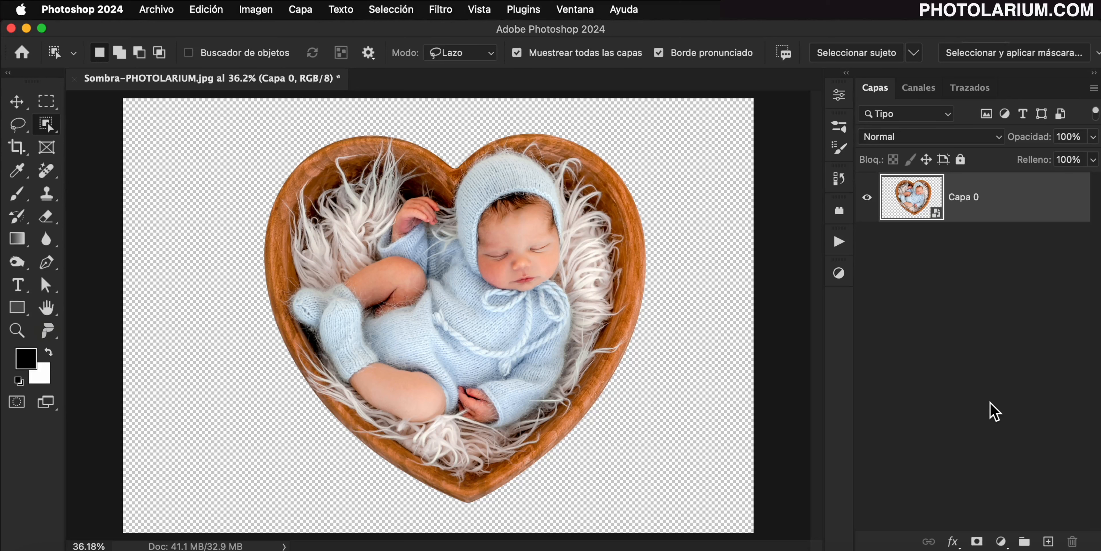
pyautogui.doubleClick(969, 198)
pyautogui.write('Sujeto')
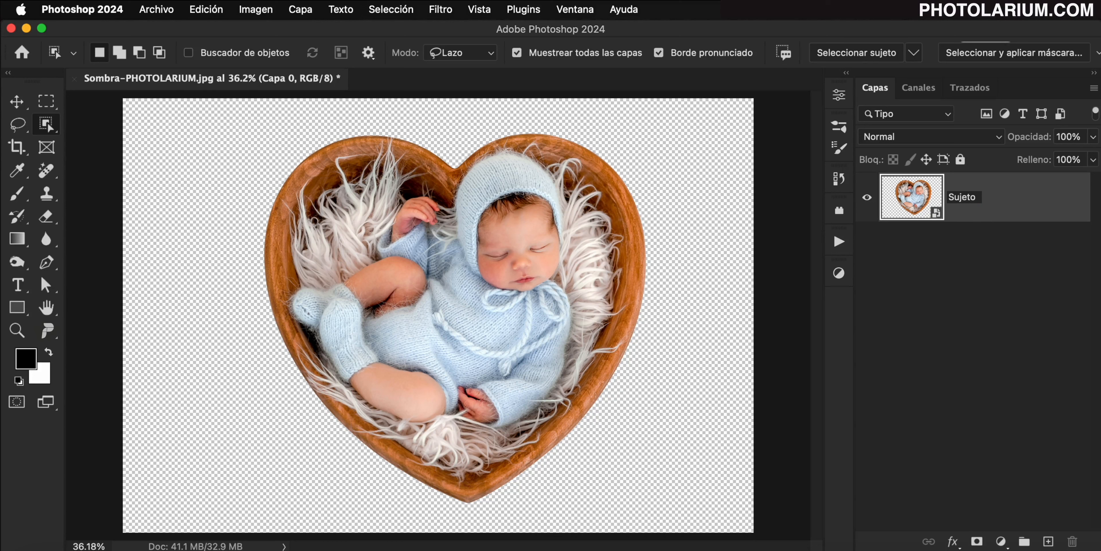
pyautogui.press('Return')
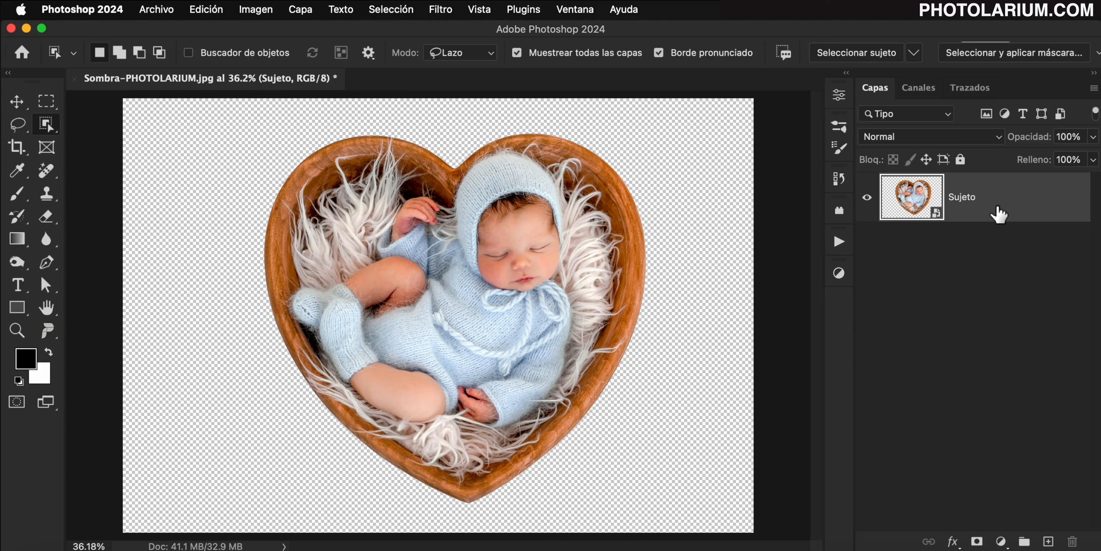
# Place the Textura_madera image beneath the Sujeto layer, scaled to cover the whole canvas, and reselect Sujeto.
pyautogui.moveTo(729, 395); pyautogui.dragTo(409, 379)
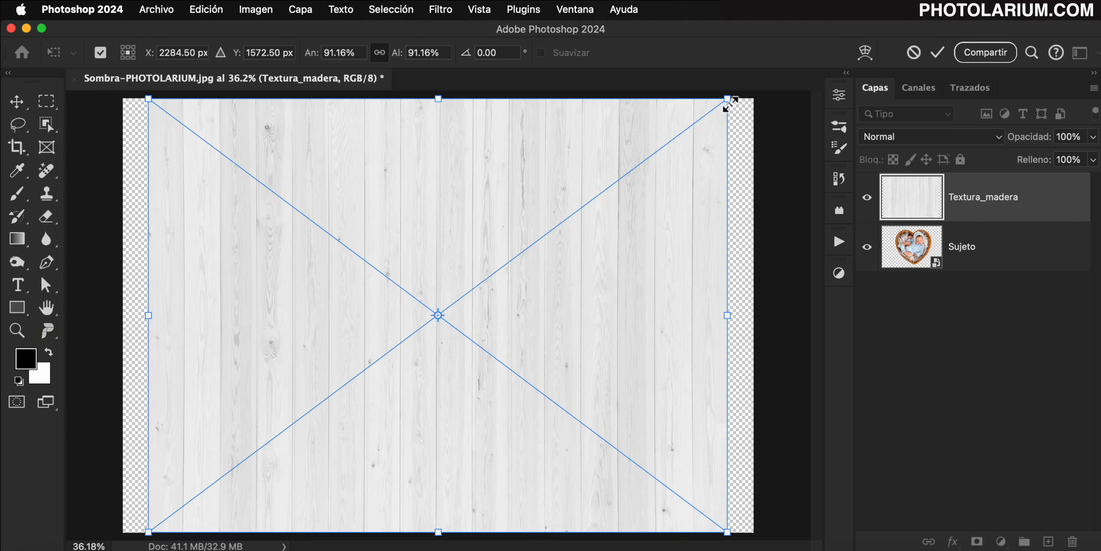
pyautogui.moveTo(728, 99); pyautogui.dragTo(769, 98)
pyautogui.press('Return')
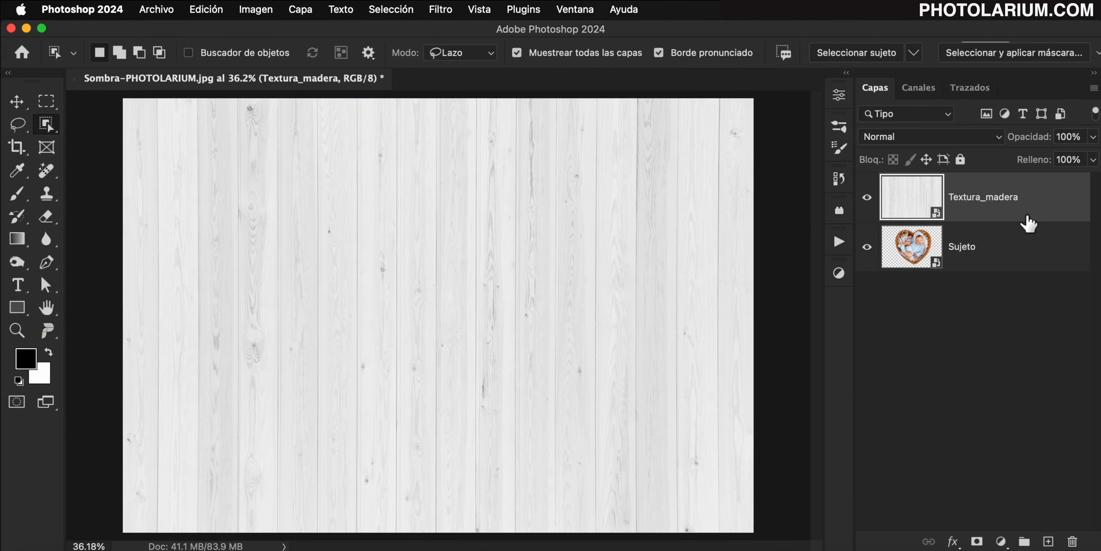
pyautogui.moveTo(1028, 221); pyautogui.dragTo(1026, 299)
pyautogui.click(1052, 205)
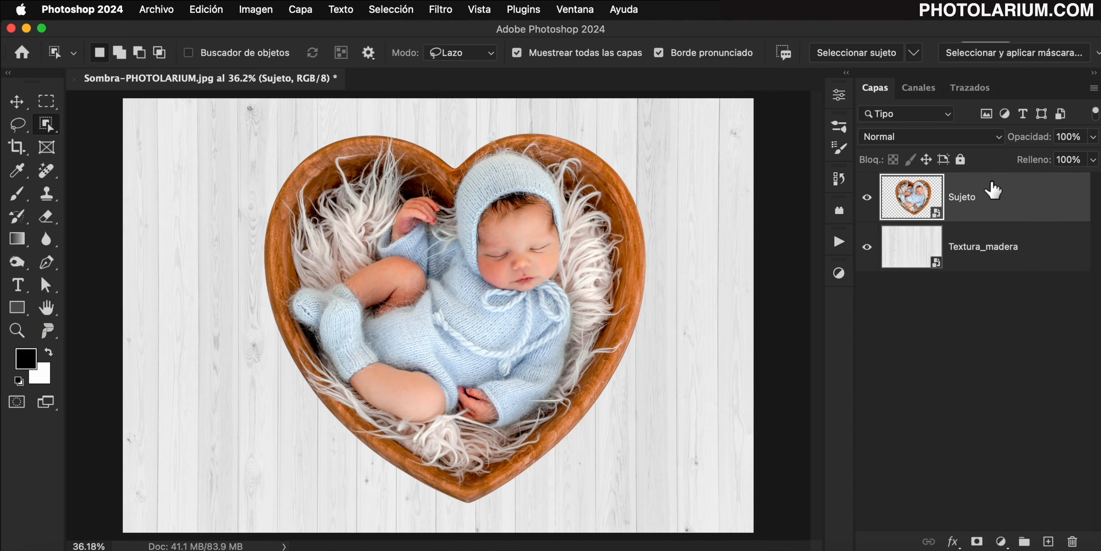
pyautogui.doubleClick(990, 189)
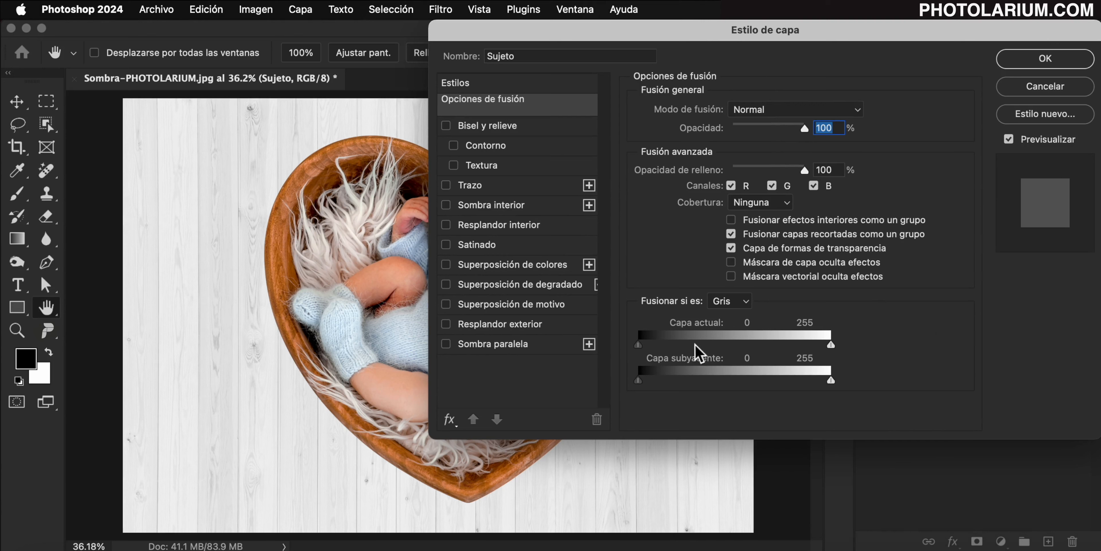
pyautogui.click(546, 346)
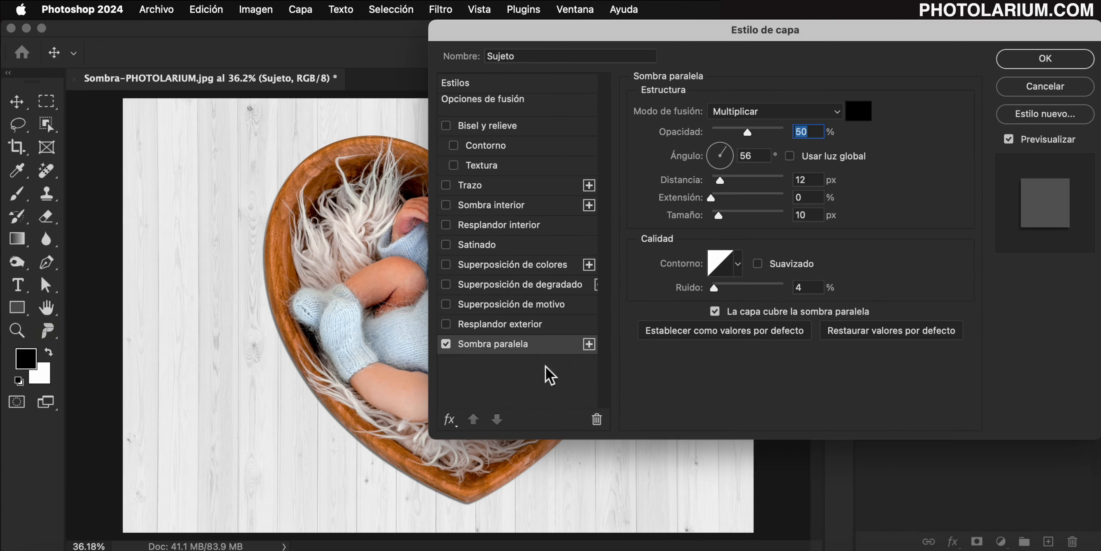
pyautogui.moveTo(389, 423); pyautogui.dragTo(360, 421)
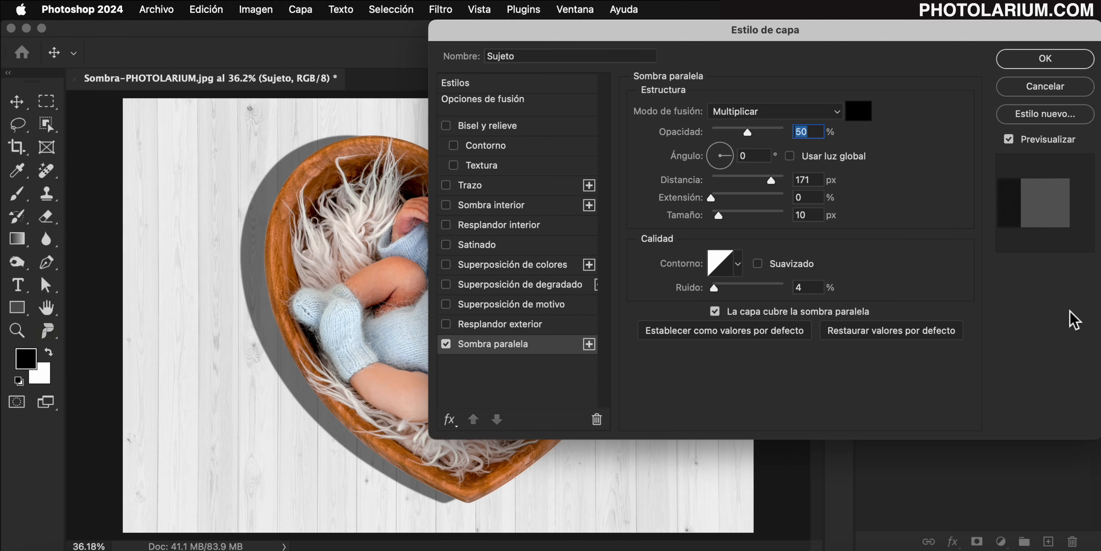
pyautogui.click(1054, 90)
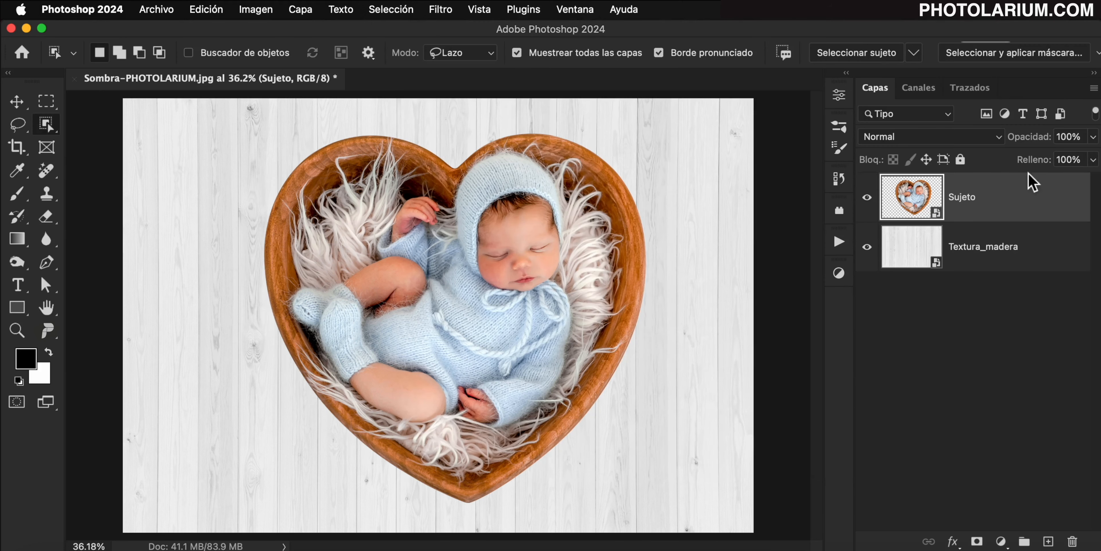
# Duplicate the Sujeto layer as Sombra beneath the original, and hide the Sujeto layer.
pyautogui.hotkey('ctrl', 'j')
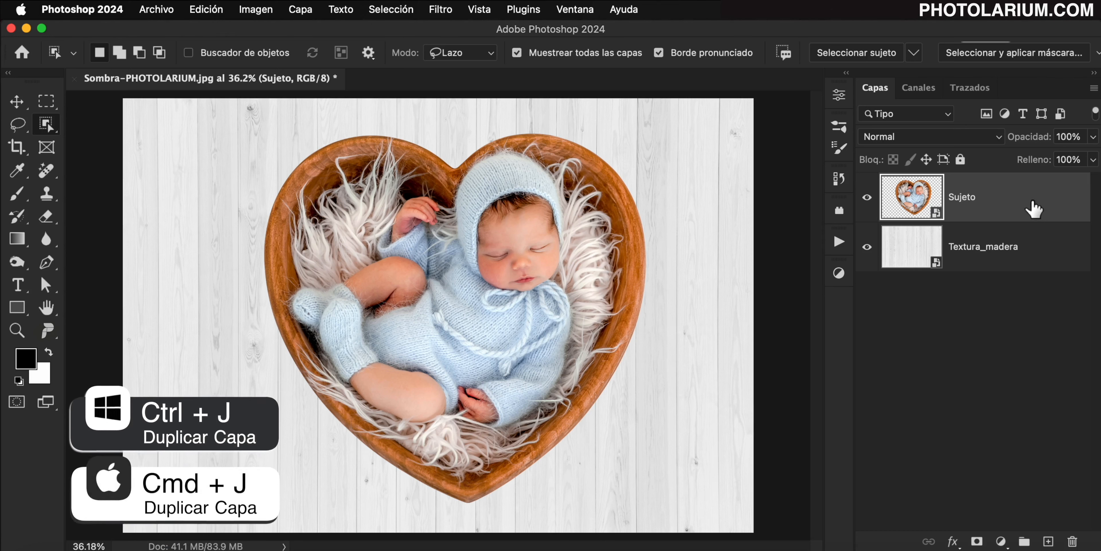
pyautogui.press('super+j')
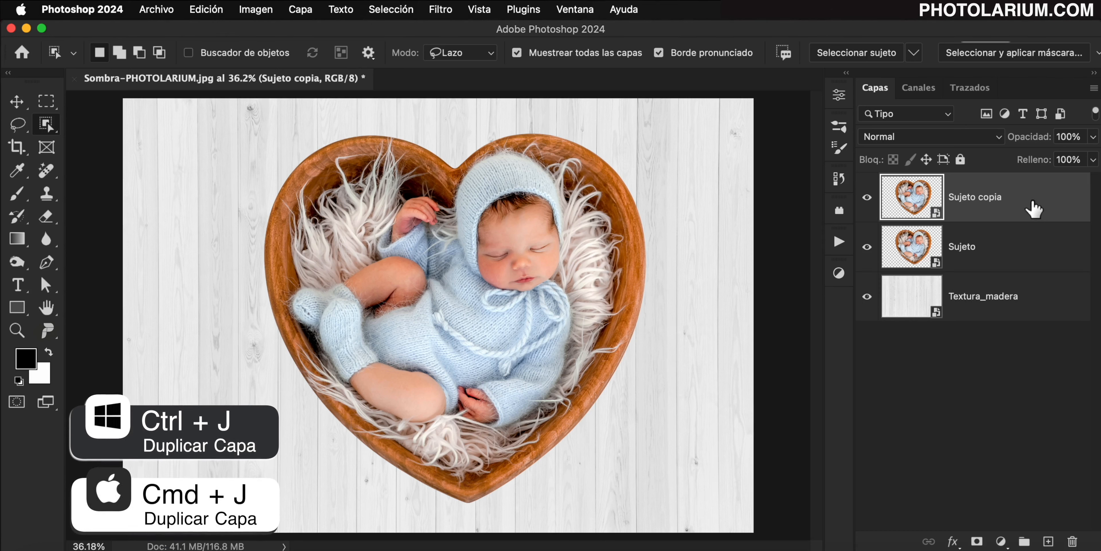
pyautogui.doubleClick(965, 197)
pyautogui.write('Sombra')
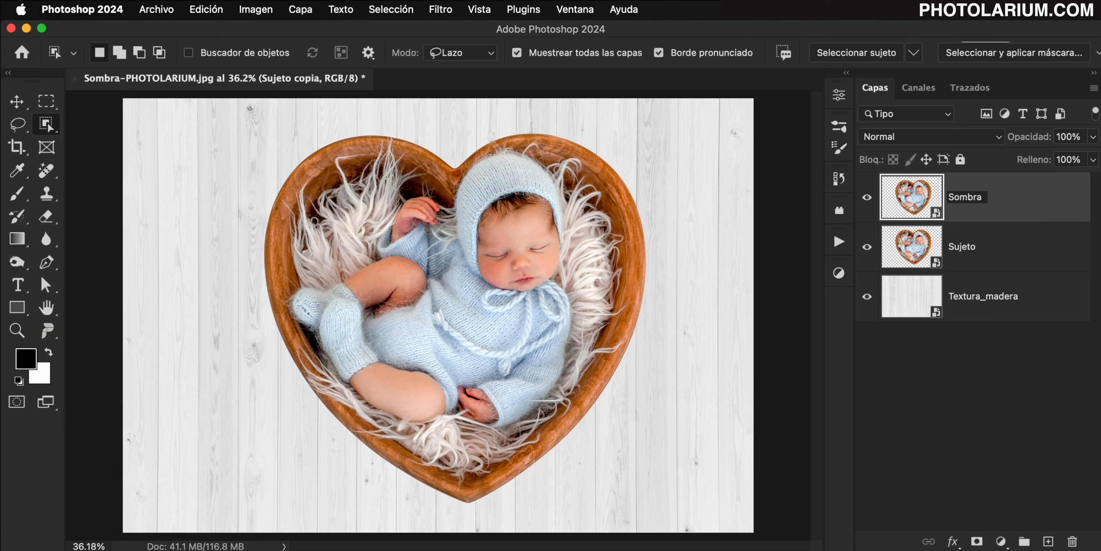
pyautogui.click(1020, 209)
pyautogui.moveTo(1017, 208); pyautogui.dragTo(1014, 265)
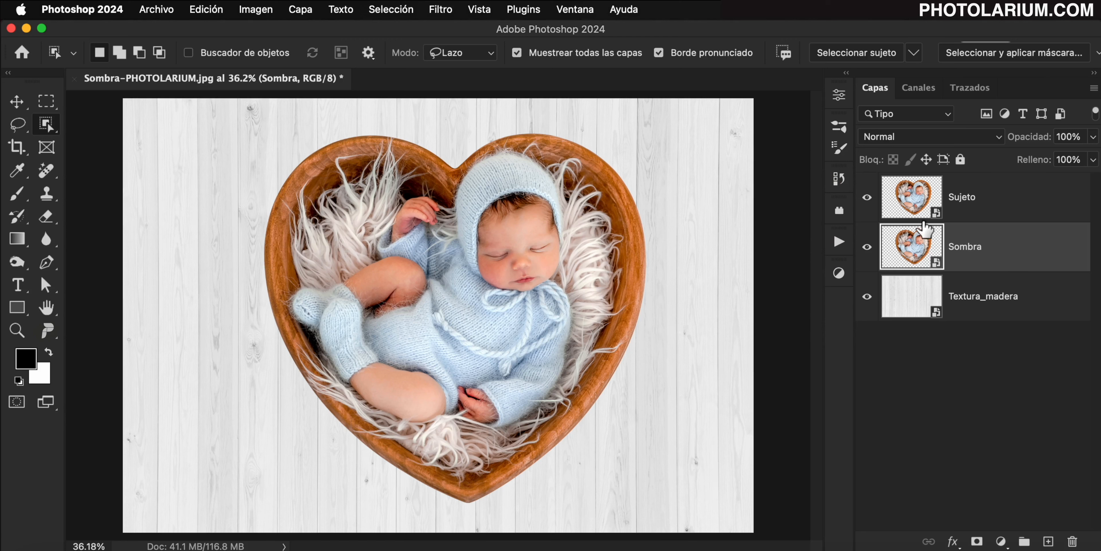
pyautogui.click(868, 198)
# Try blackening the Sombra layer with a clipped Exposición adjustment layer at -20.00, and delete that adjustment layer.
pyautogui.click(1002, 541)
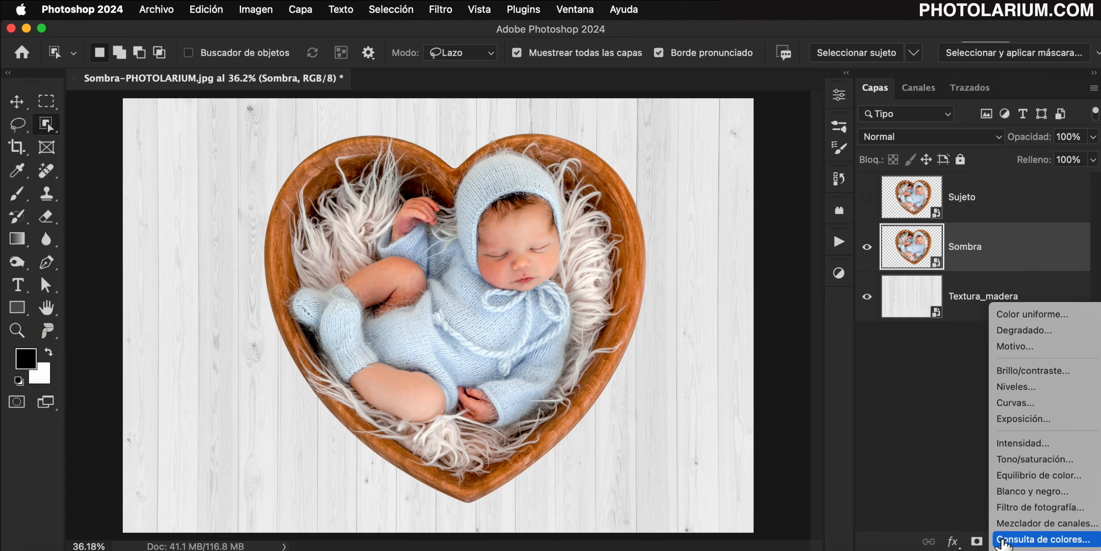
pyautogui.click(1022, 420)
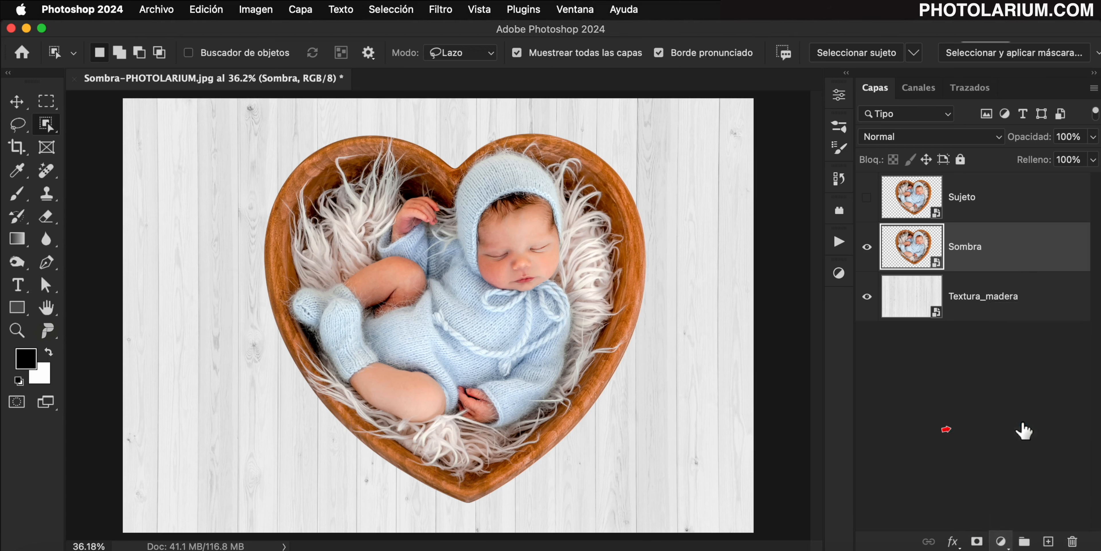
pyautogui.moveTo(669, 182); pyautogui.dragTo(529, 180)
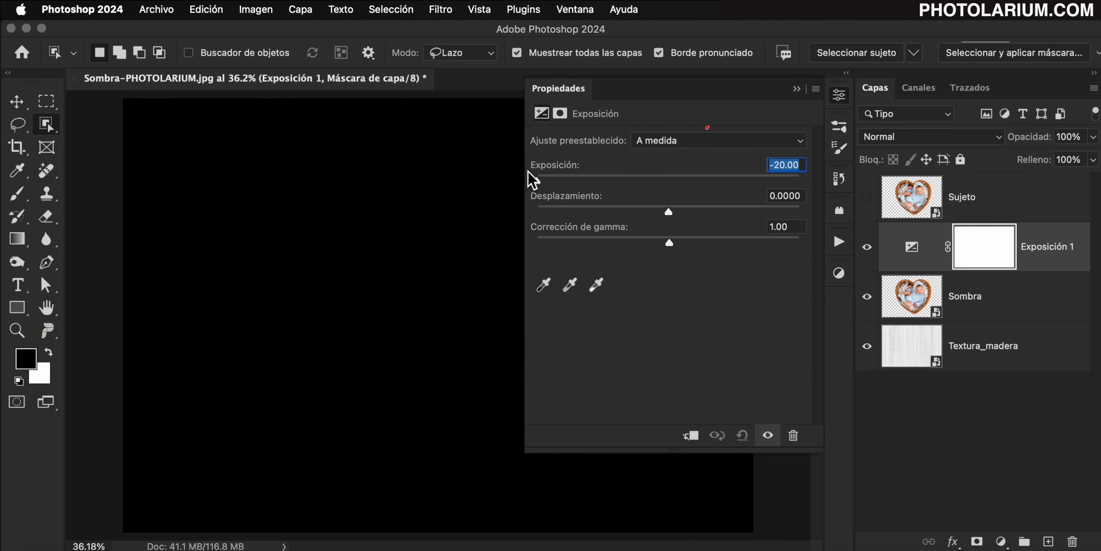
pyautogui.click(691, 435)
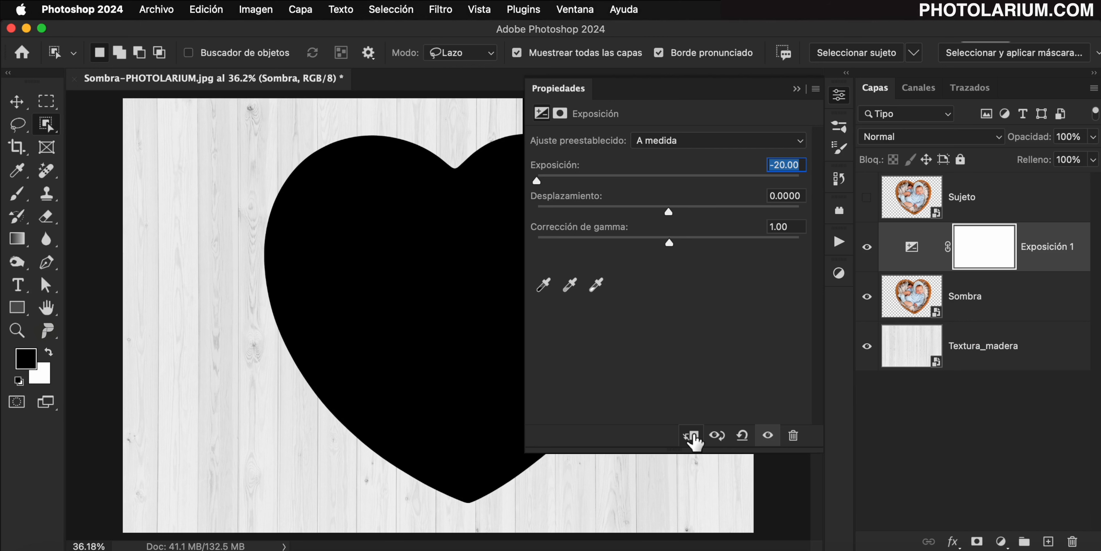
pyautogui.click(692, 436)
pyautogui.click(797, 88)
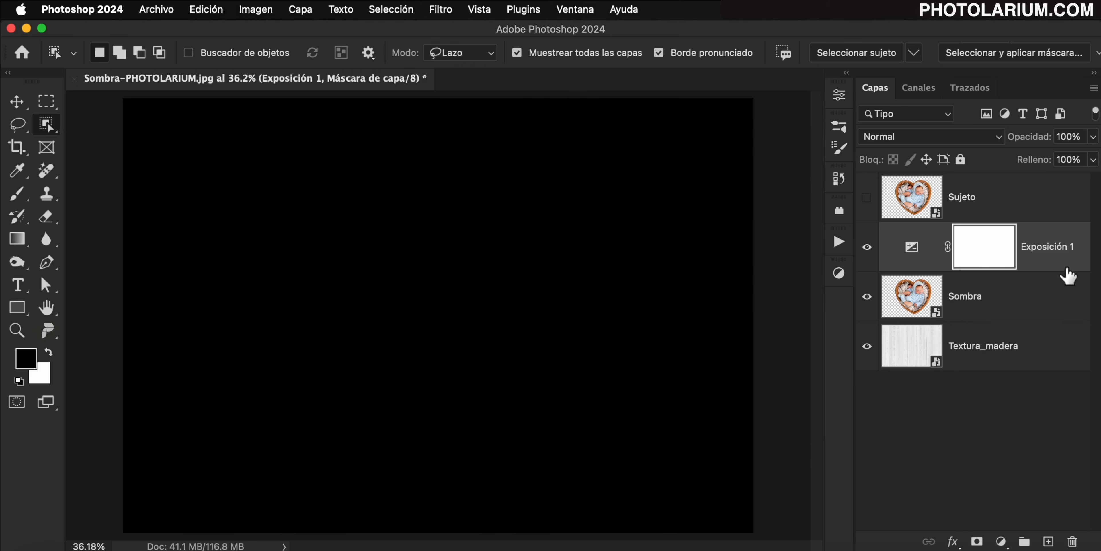
pyautogui.moveTo(1066, 276); pyautogui.dragTo(1072, 541)
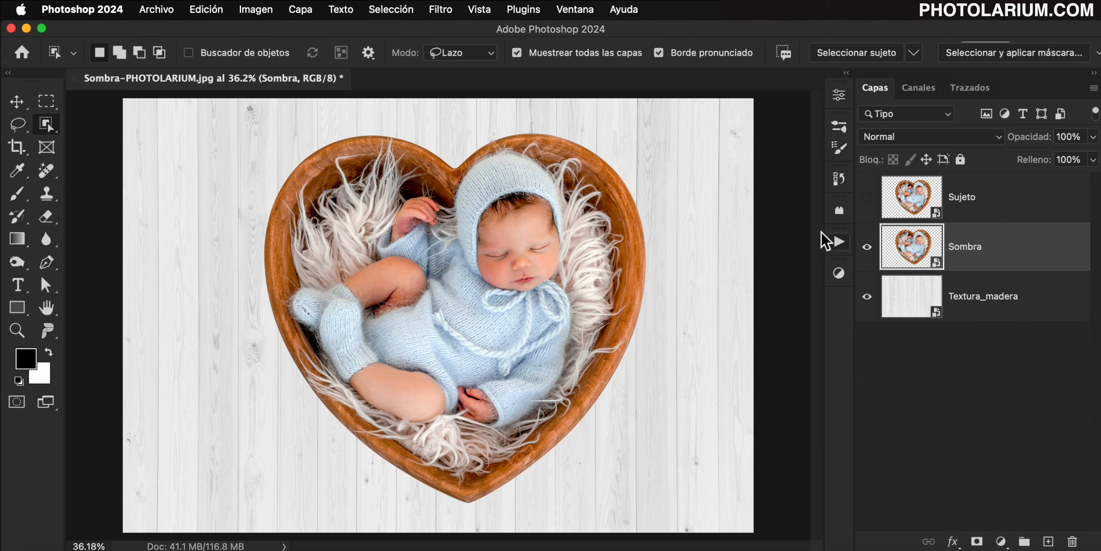
# Apply an Exposición adjustment of -20.00 directly to the Sombra smart object and show the Sujeto layer again.
pyautogui.click(258, 14)
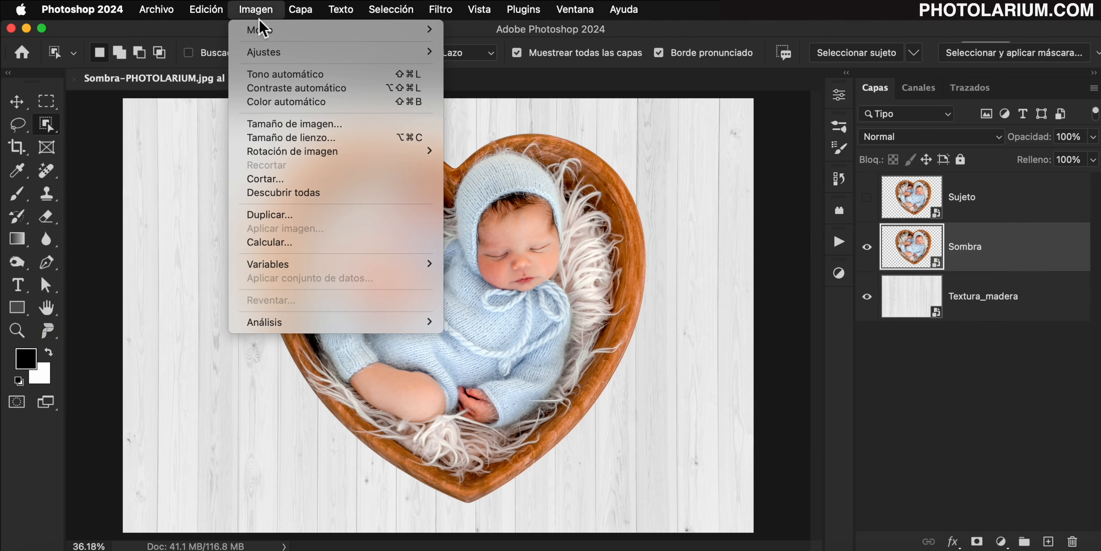
pyautogui.moveTo(274, 53)
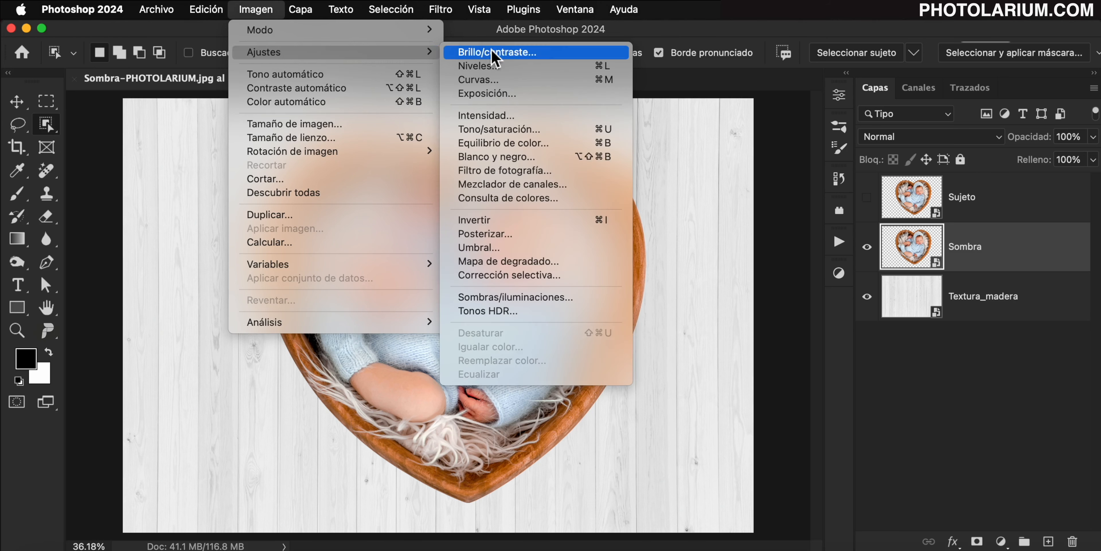
pyautogui.click(596, 96)
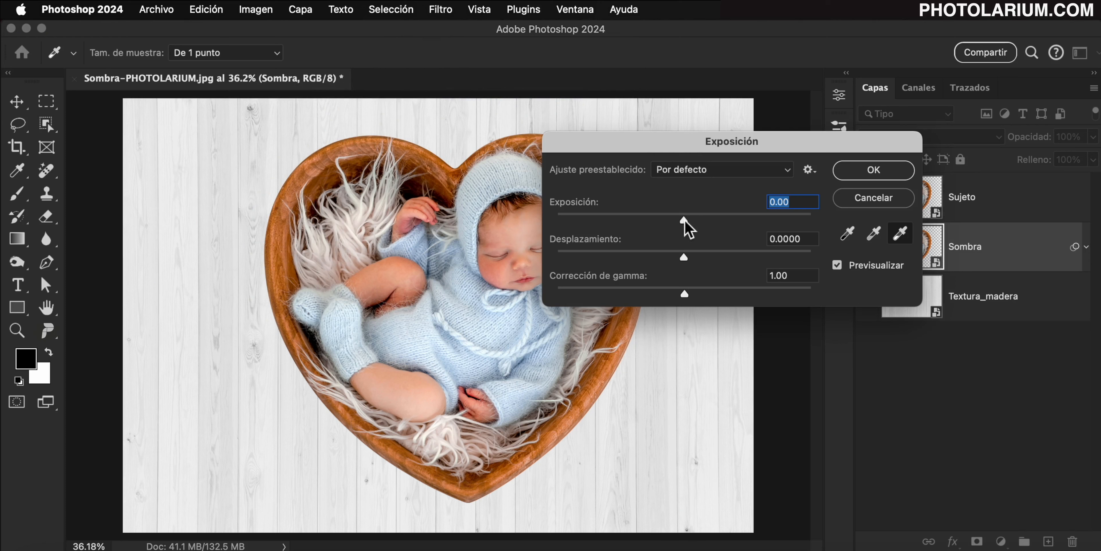
pyautogui.moveTo(684, 221); pyautogui.dragTo(551, 220)
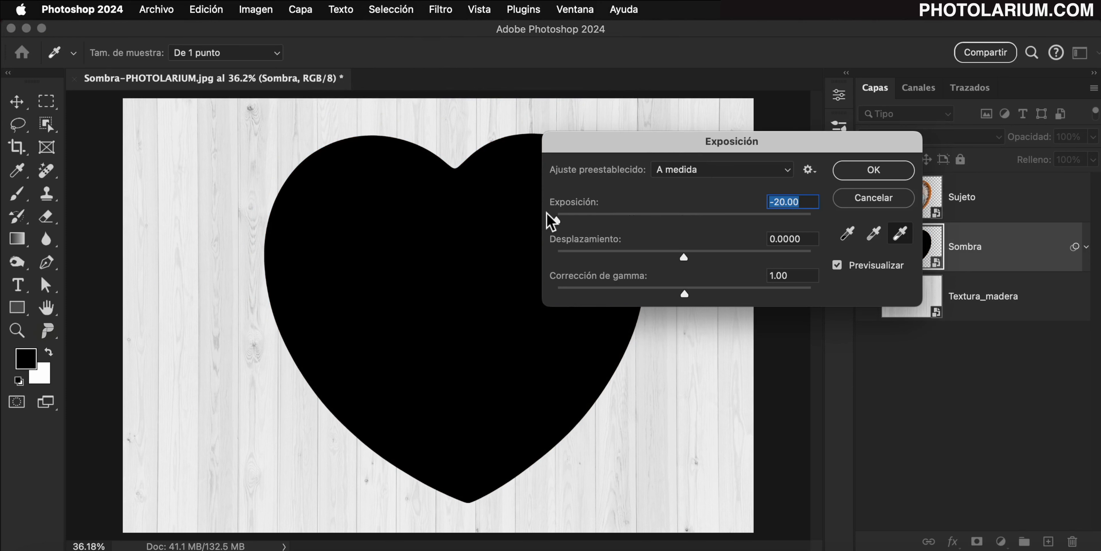
pyautogui.click(860, 170)
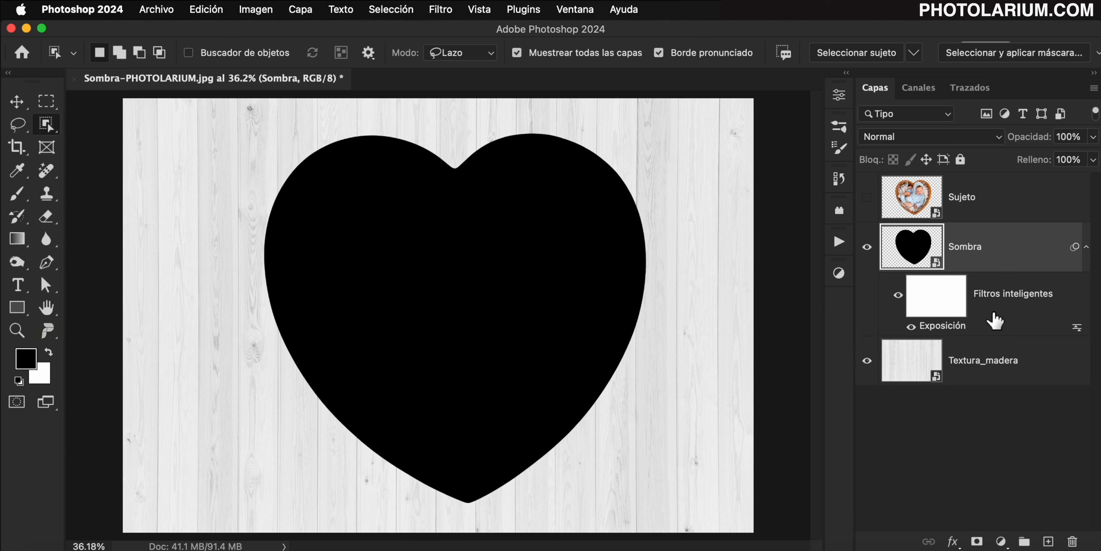
pyautogui.click(867, 197)
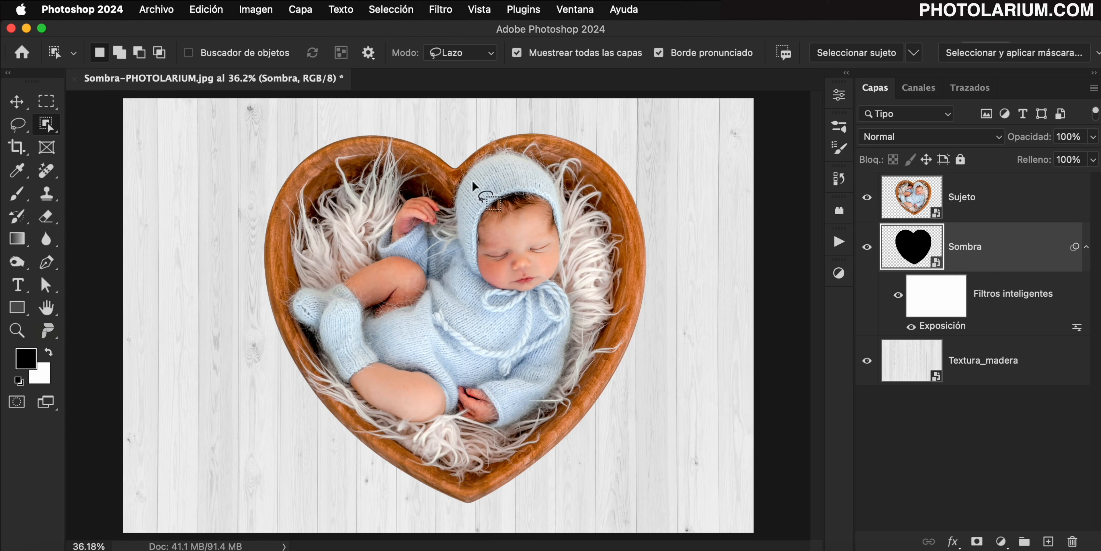
# Shift the Sombra layer slightly to the left of the basket and apply Desenfoque de movimiento at 0° with a distance of 875 pixels.
pyautogui.click(17, 103)
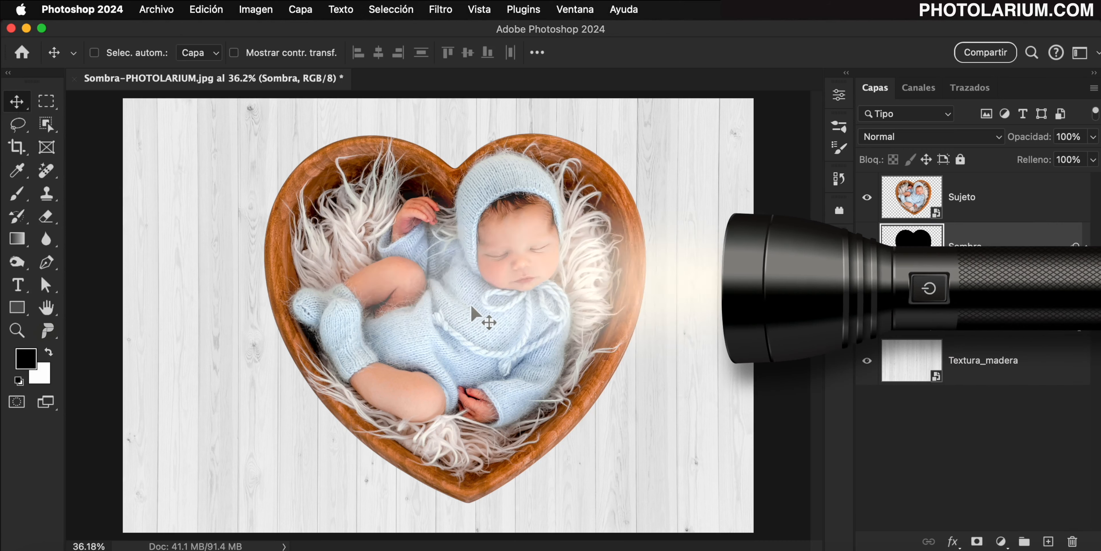
pyautogui.moveTo(471, 306); pyautogui.dragTo(440, 306)
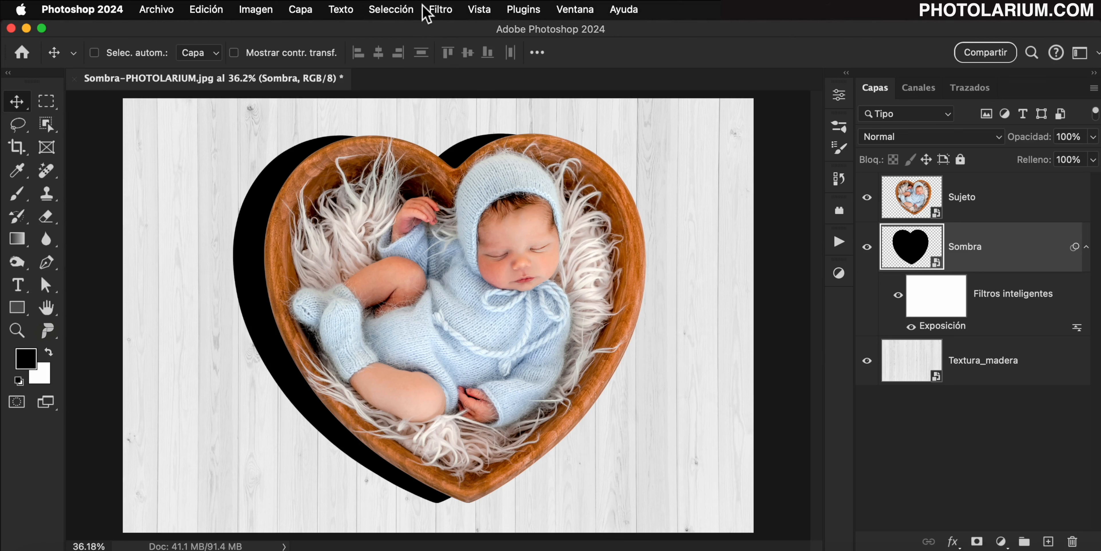
pyautogui.click(440, 10)
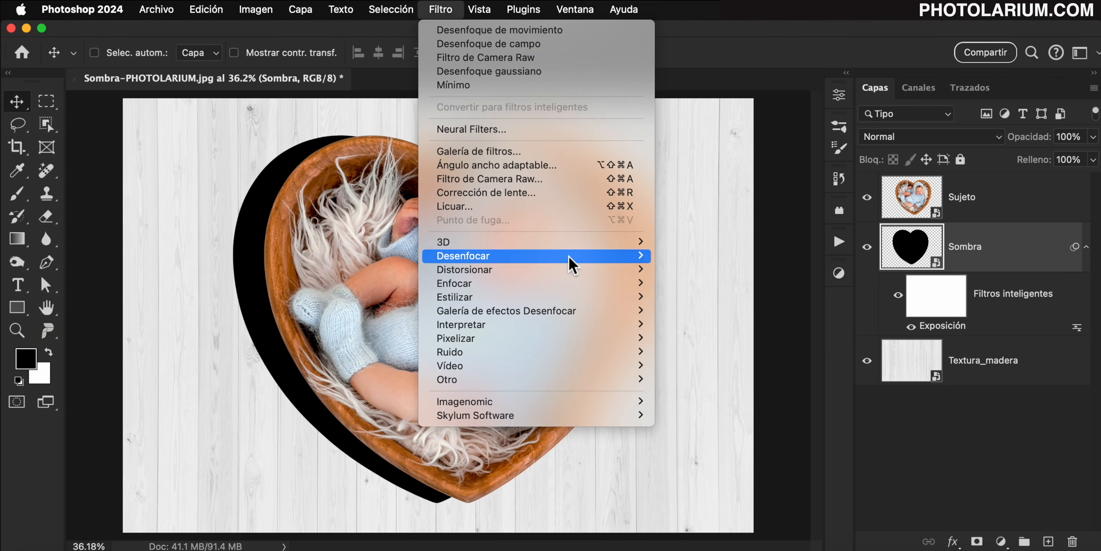
pyautogui.moveTo(575, 264)
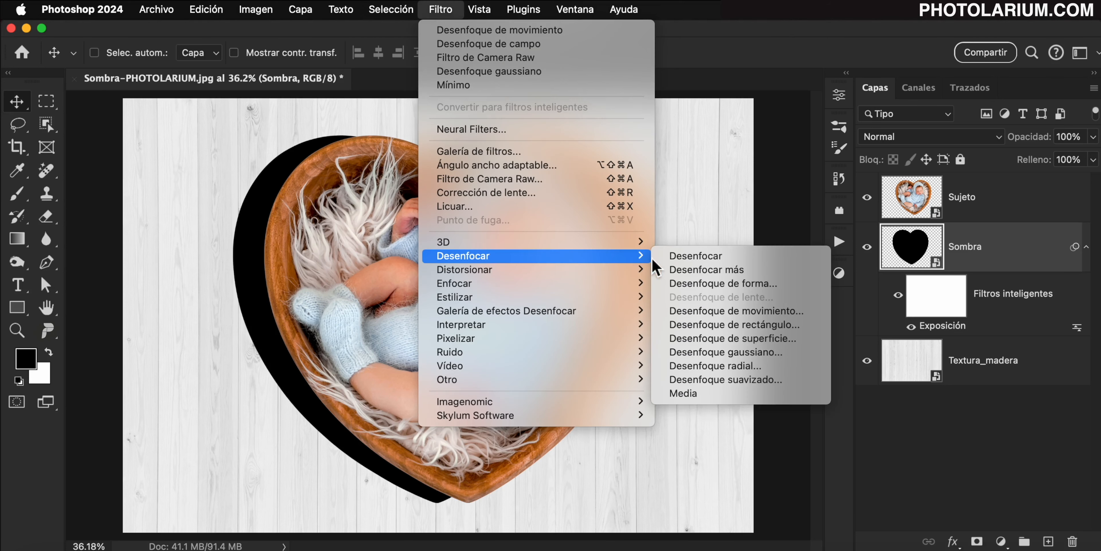
pyautogui.click(814, 312)
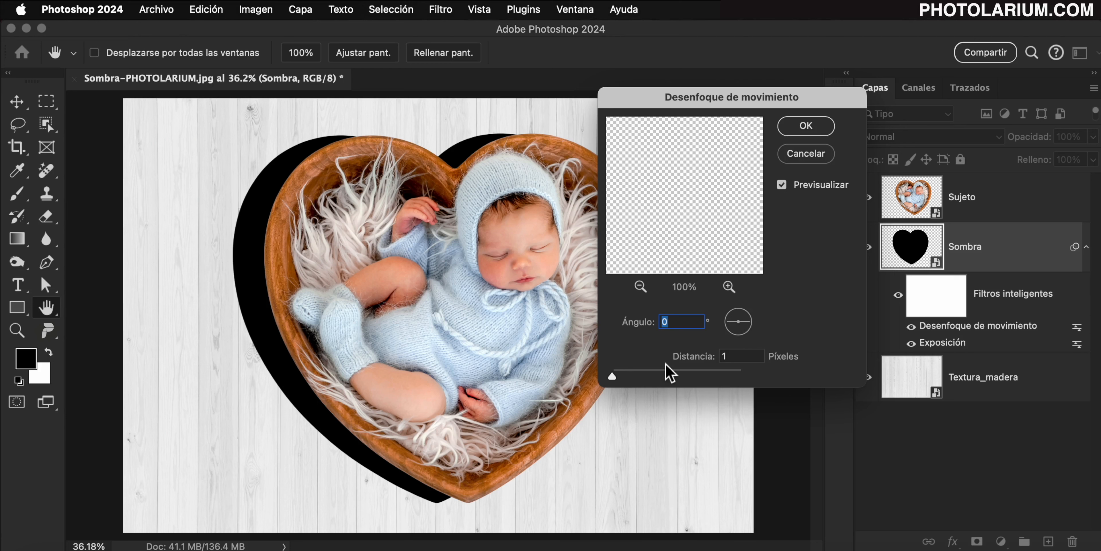
pyautogui.moveTo(612, 375); pyautogui.dragTo(717, 375)
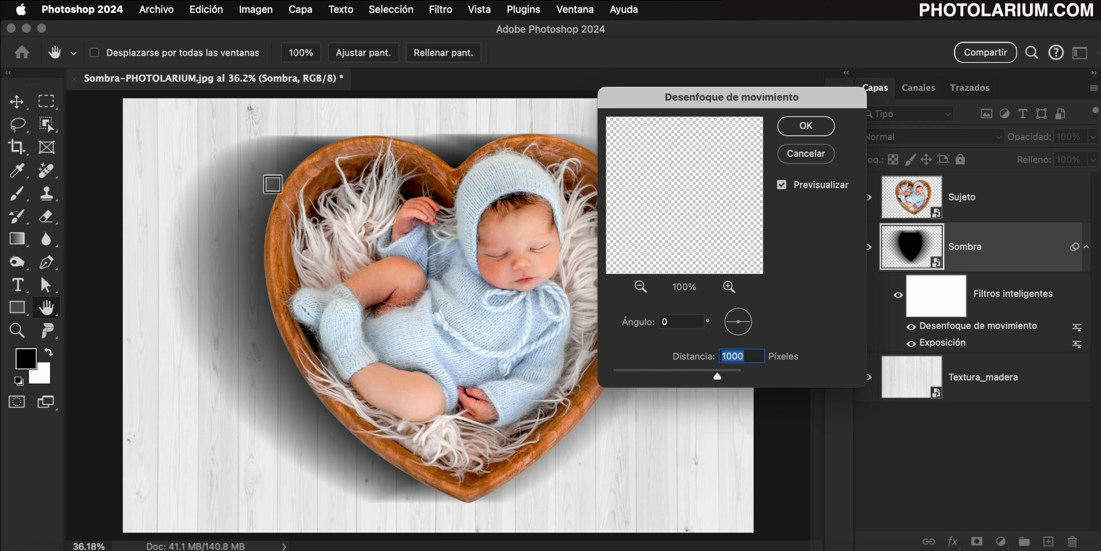
pyautogui.moveTo(717, 376)
pyautogui.mouseDown()
pyautogui.moveTo(727, 375)
pyautogui.moveTo(714, 375)
pyautogui.mouseUp()
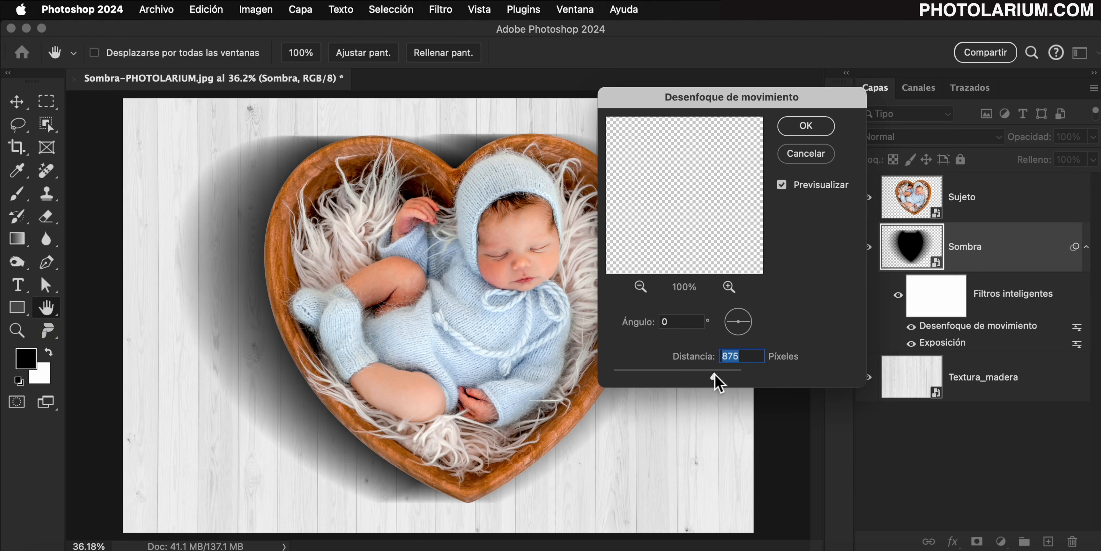
pyautogui.click(806, 126)
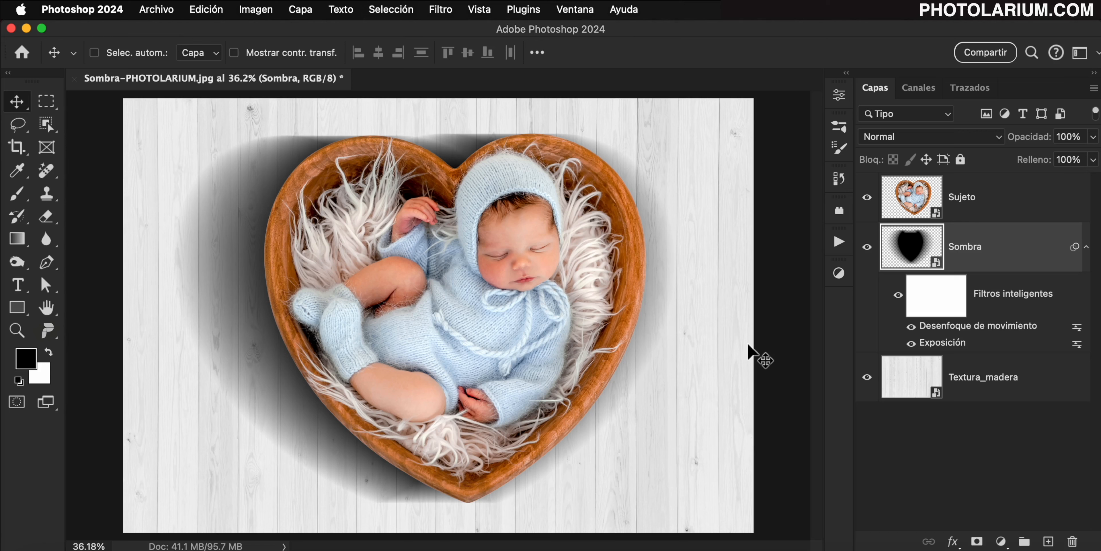
# Edit the Sombra layer's Desenfoque de movimiento smart filter, setting its distance to 813 pixels.
pyautogui.doubleClick(952, 328)
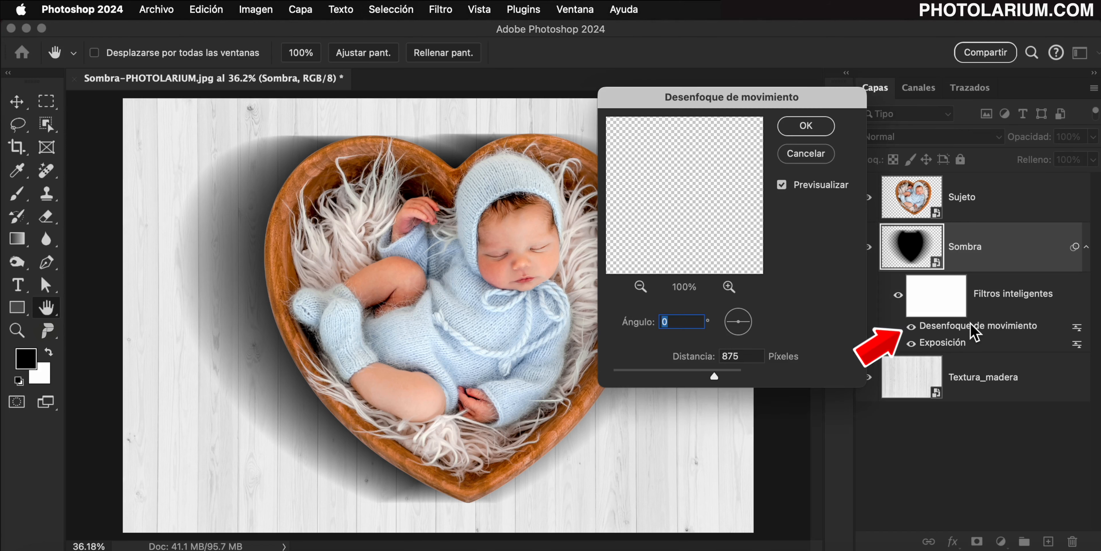
pyautogui.moveTo(715, 377); pyautogui.dragTo(714, 377)
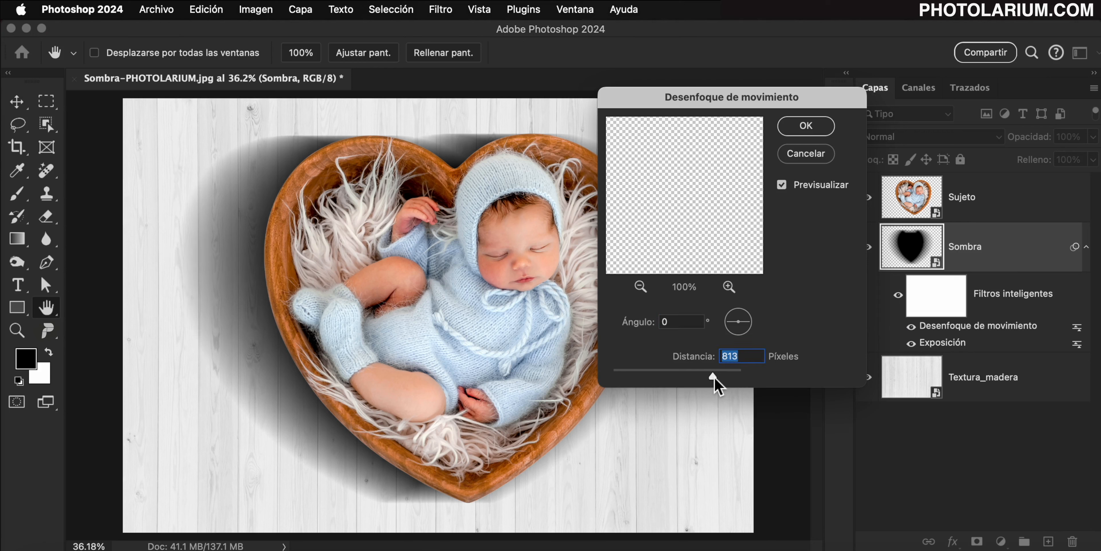
pyautogui.click(816, 131)
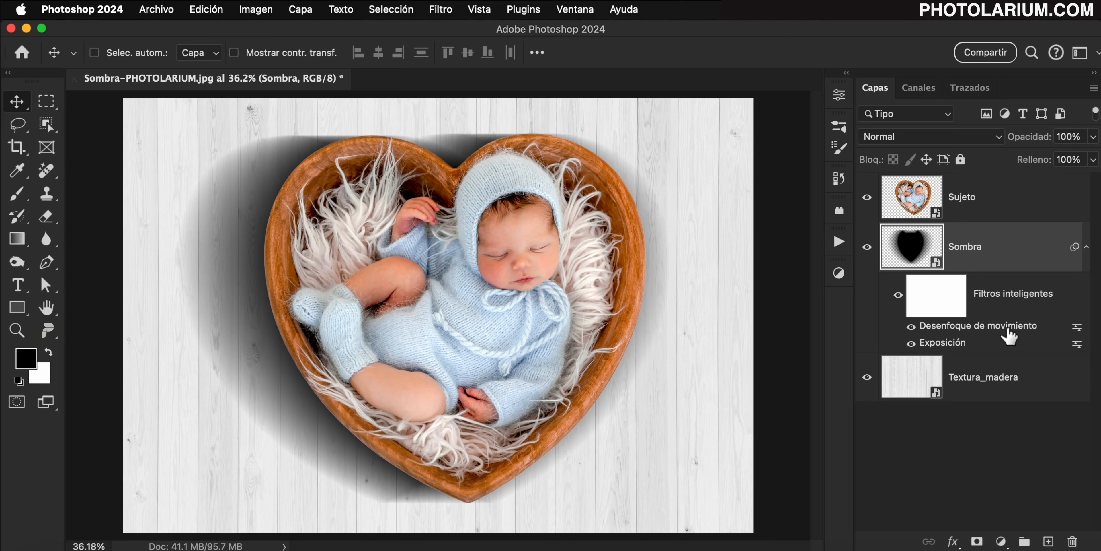
# Apply Desenfoque gaussiano with a radius of 64.8 pixels to the Sombra layer.
pyautogui.click(440, 9)
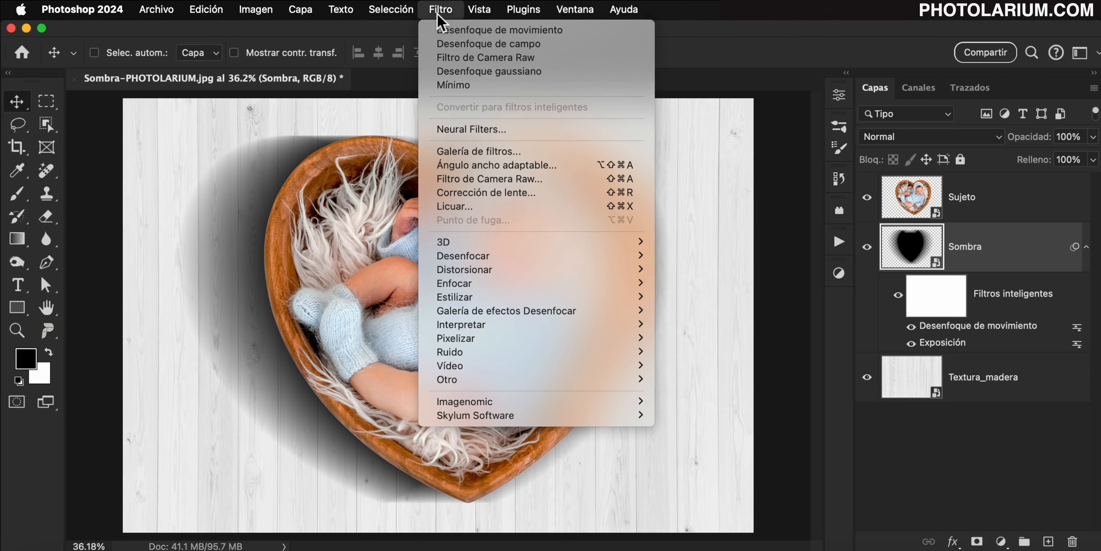
pyautogui.moveTo(539, 263)
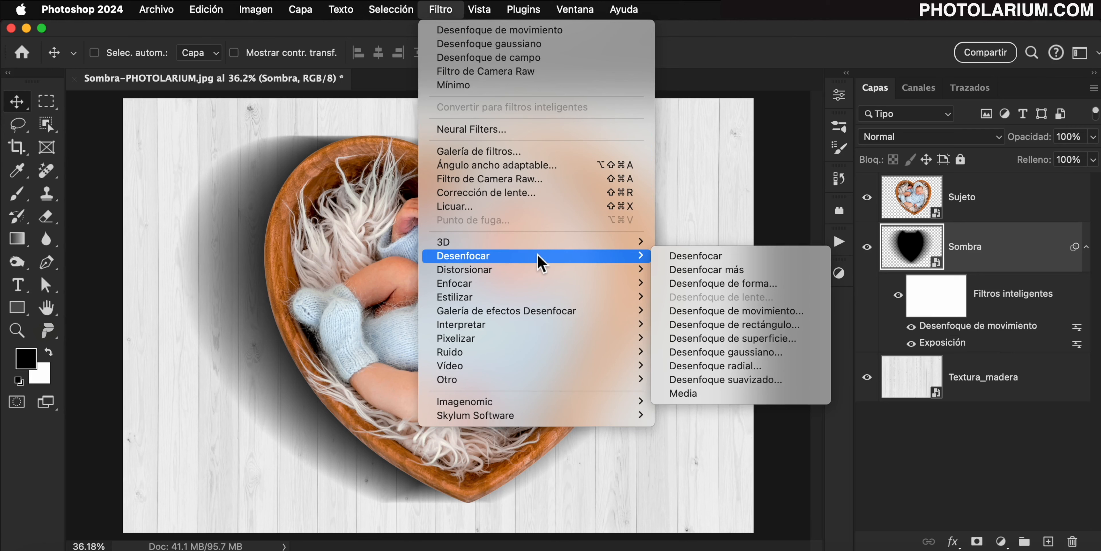
pyautogui.click(803, 355)
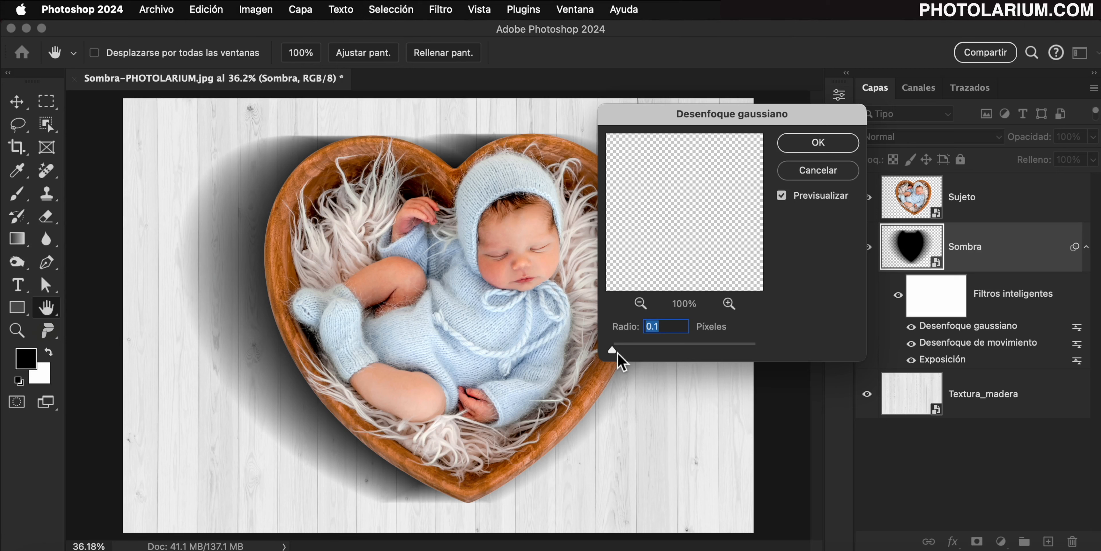
pyautogui.moveTo(720, 116); pyautogui.dragTo(776, 82)
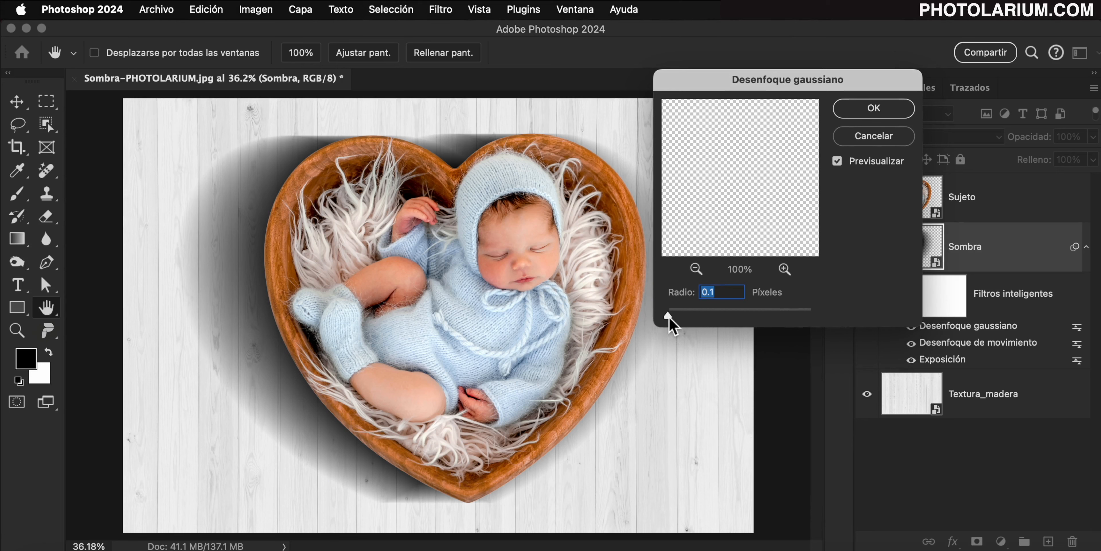
pyautogui.moveTo(669, 318); pyautogui.dragTo(751, 319)
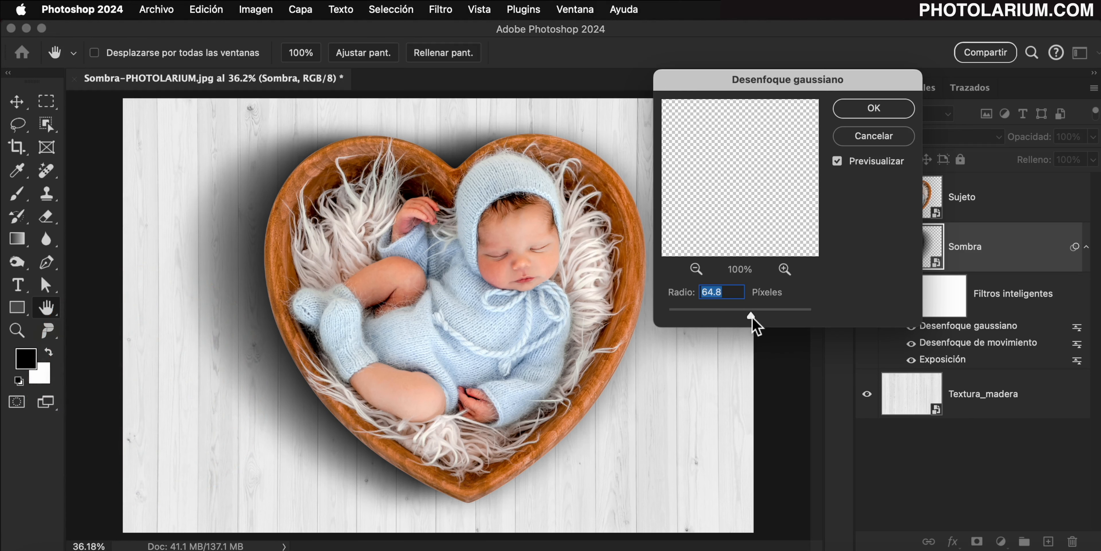
pyautogui.click(882, 111)
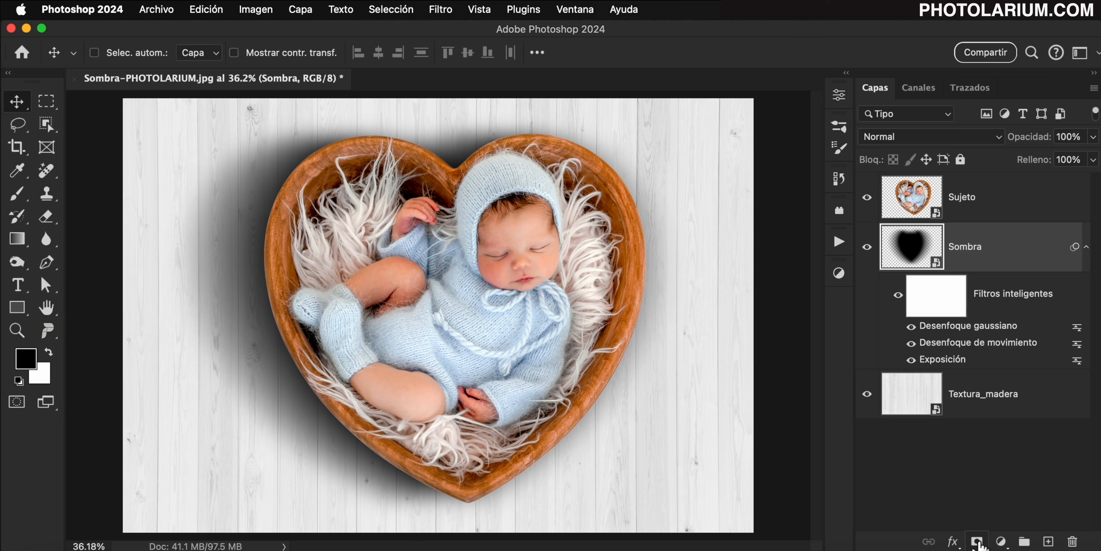
# Add a layer mask to Sombra and paint out the shadow along the basket's right side with a black 600 px Soft Round brush.
pyautogui.click(978, 542)
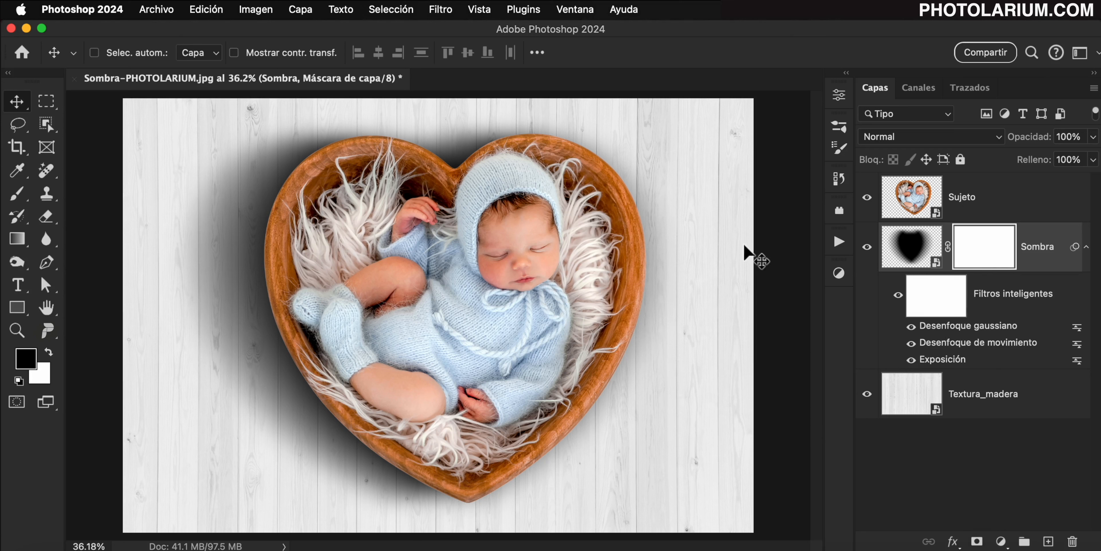
pyautogui.click(17, 194)
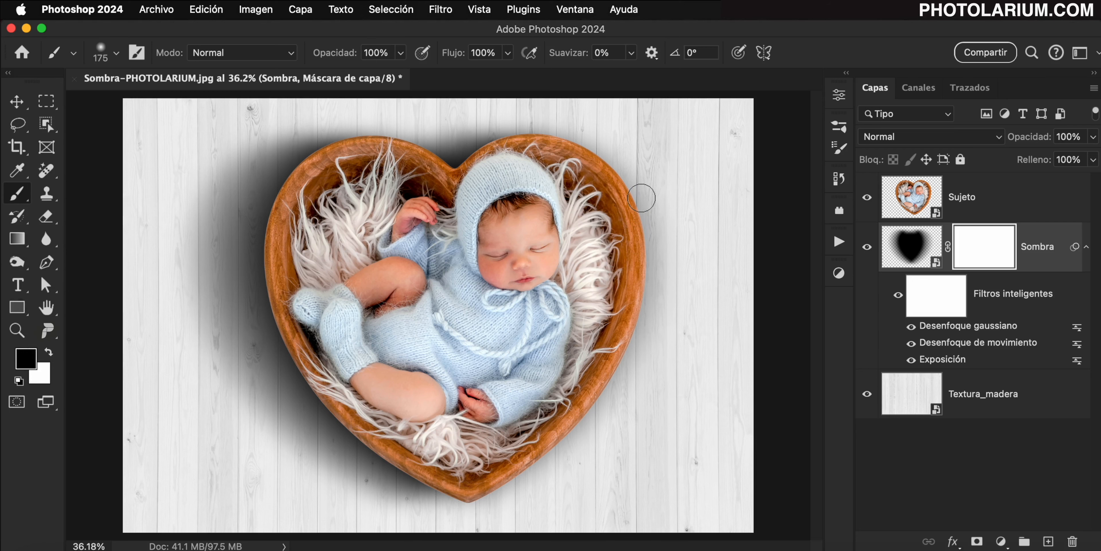
pyautogui.rightClick(625, 169)
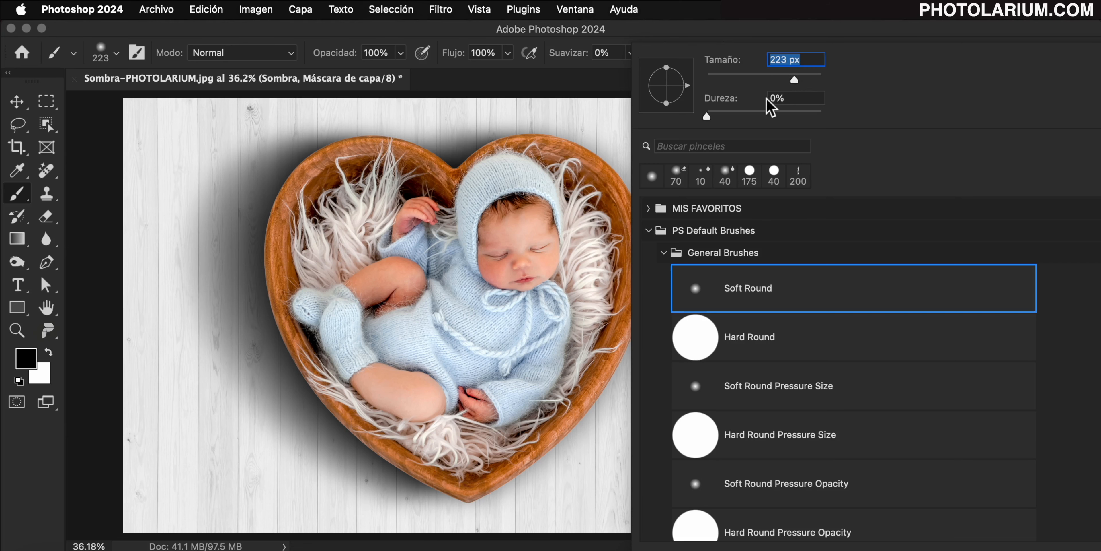
pyautogui.click(616, 158)
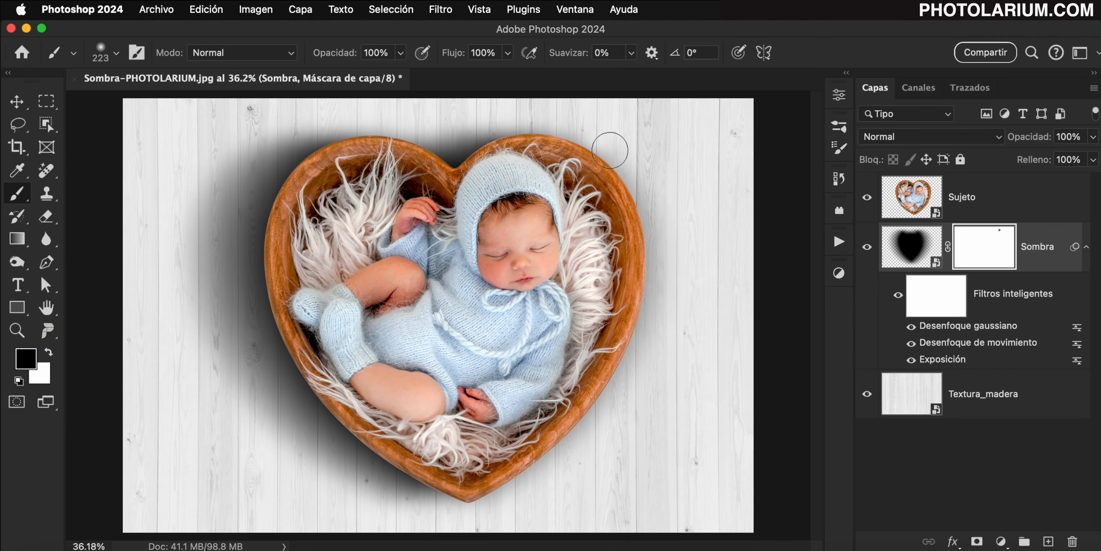
pyautogui.press(']')
pyautogui.press(']')
pyautogui.press(']')
pyautogui.press(']')
pyautogui.press(']')
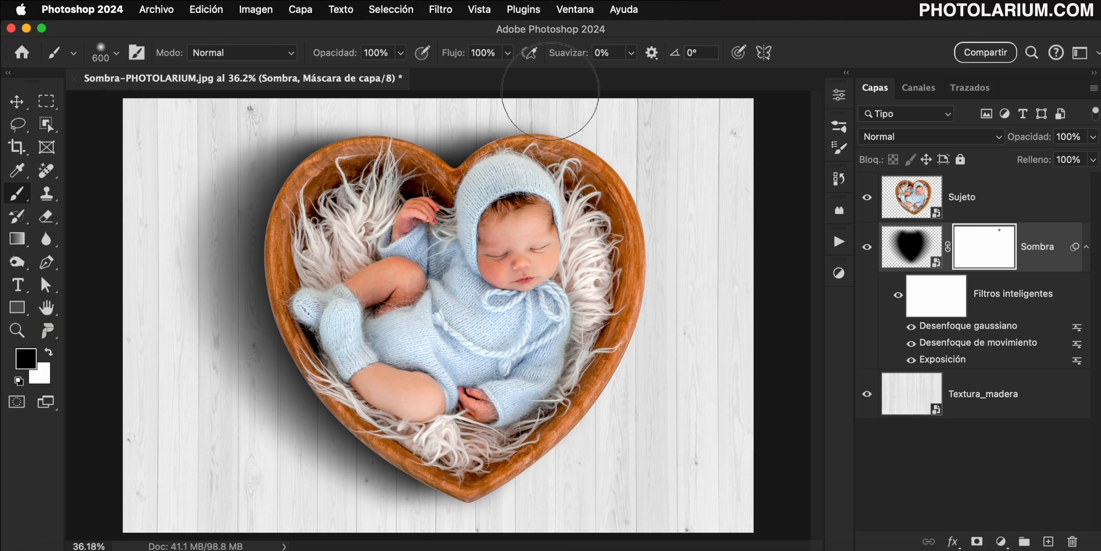
pyautogui.moveTo(643, 366); pyautogui.dragTo(538, 491)
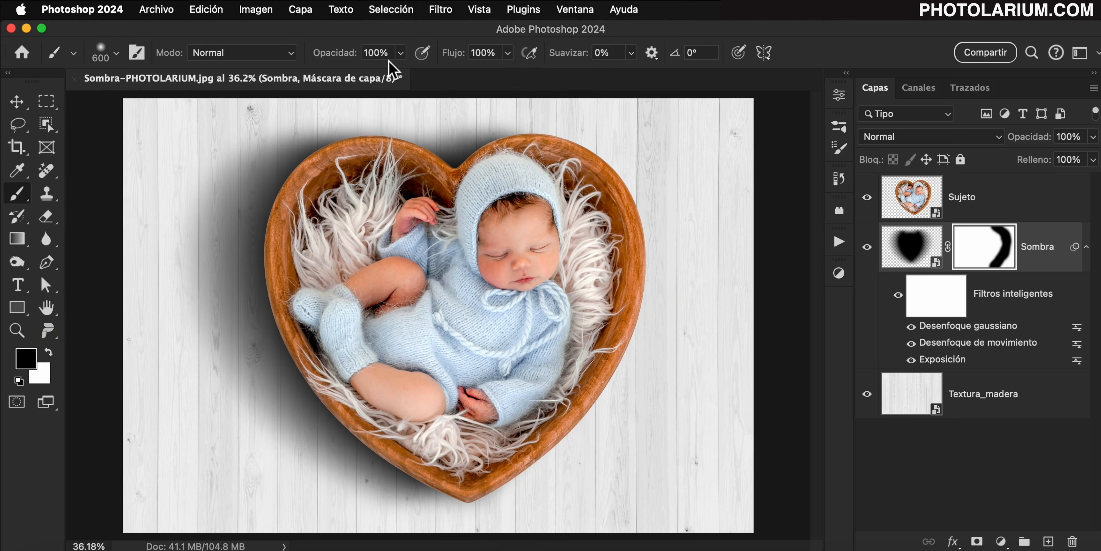
# Soften the shadow at the heart's upper notch on the mask with black at 30% brush opacity, and restore a little with white.
pyautogui.moveTo(351, 54); pyautogui.dragTo(292, 62)
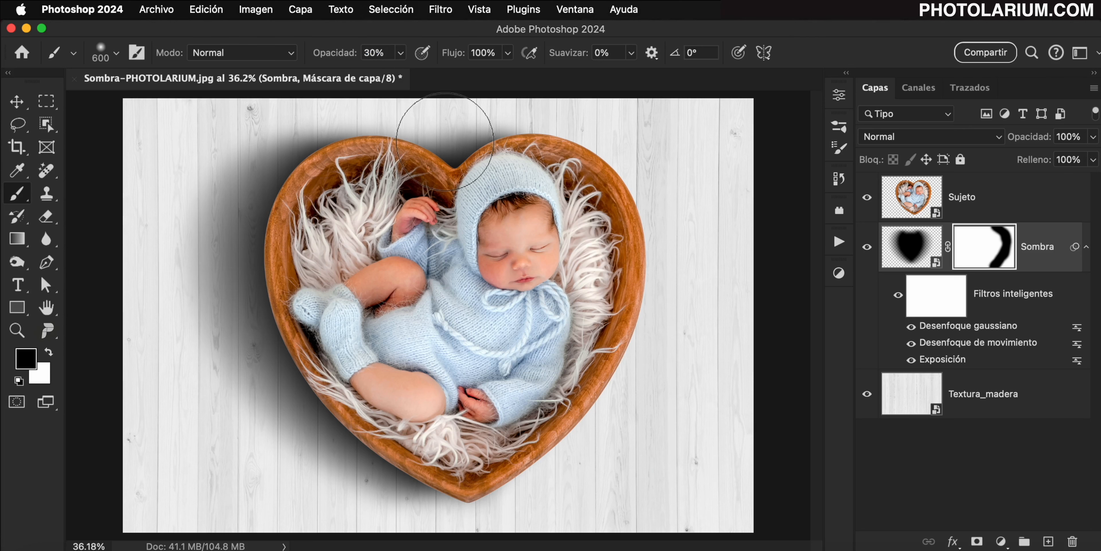
pyautogui.click(446, 140)
pyautogui.click(485, 132)
pyautogui.click(437, 151)
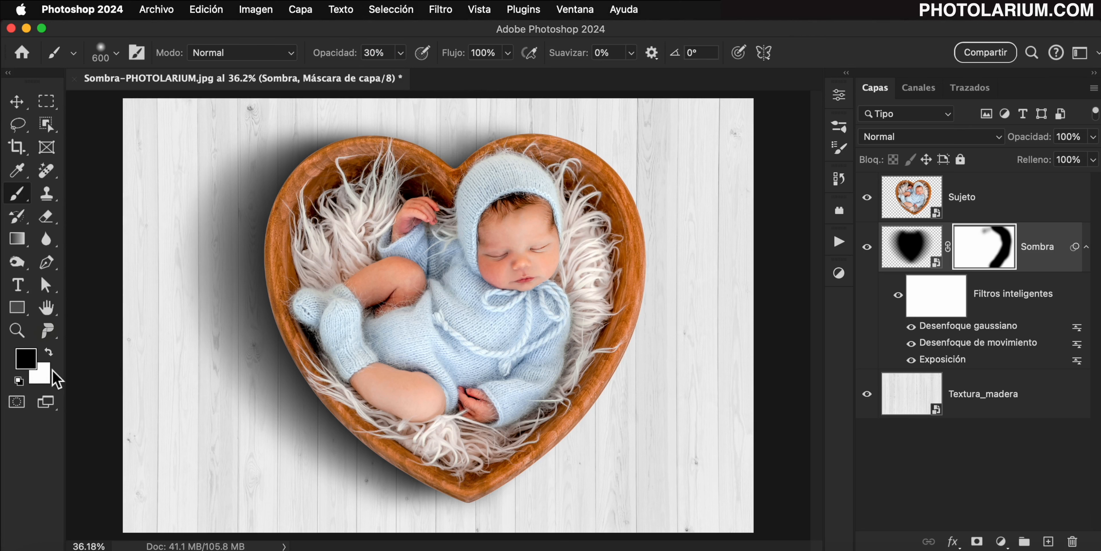
pyautogui.press('x')
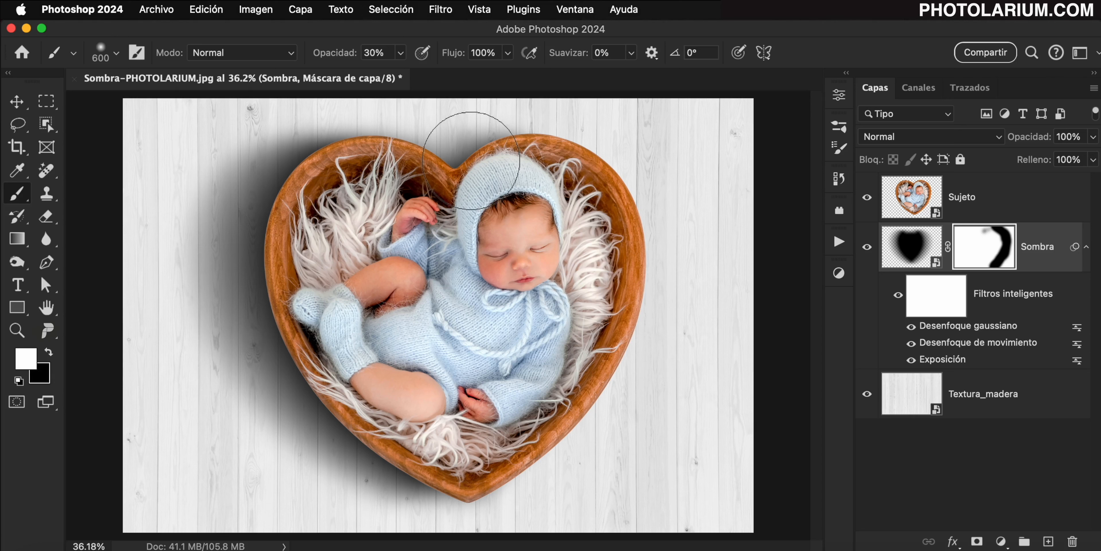
pyautogui.click(468, 159)
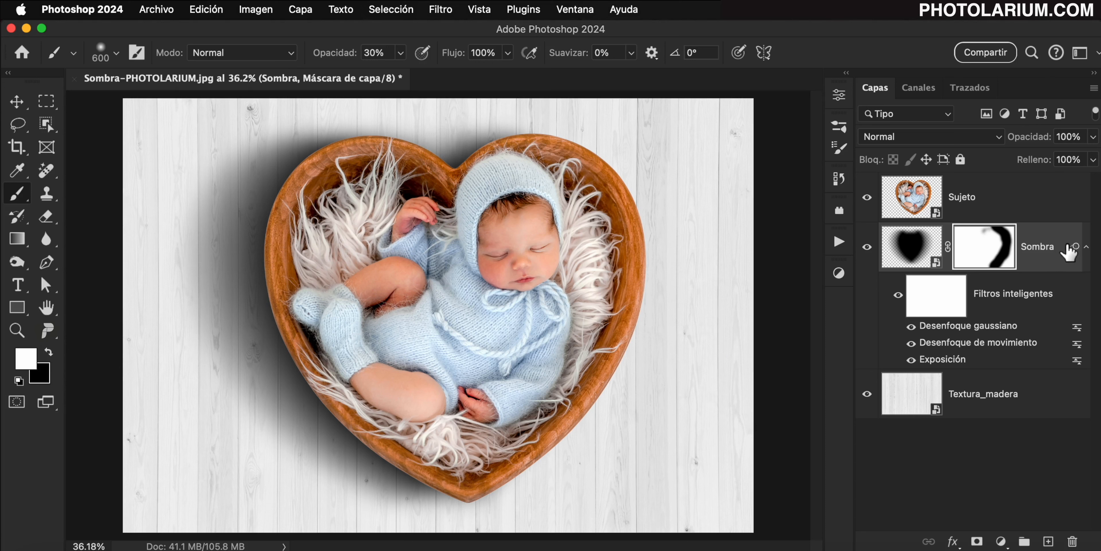
# Darken the Sujeto layer with an Exposición adjustment of -1.76, Desplazamiento -0.012 and Corrección de gamma 1.12.
pyautogui.click(1045, 198)
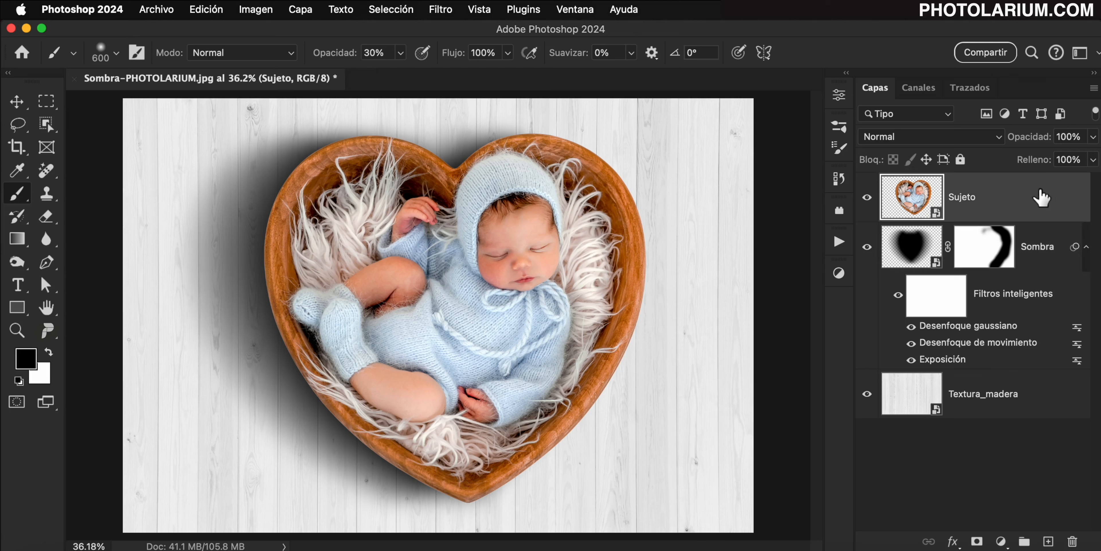
pyautogui.click(257, 12)
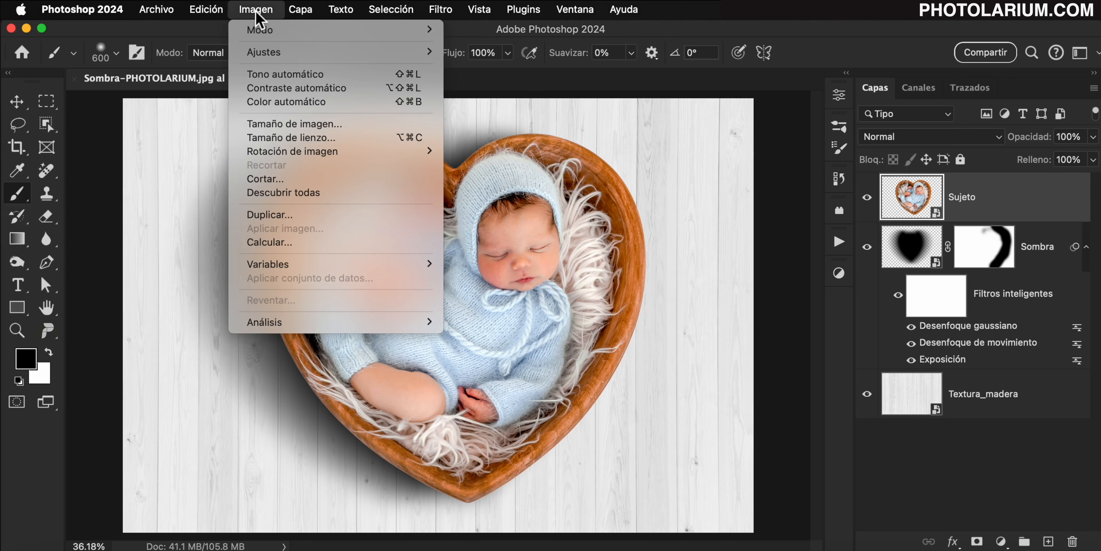
pyautogui.moveTo(282, 53)
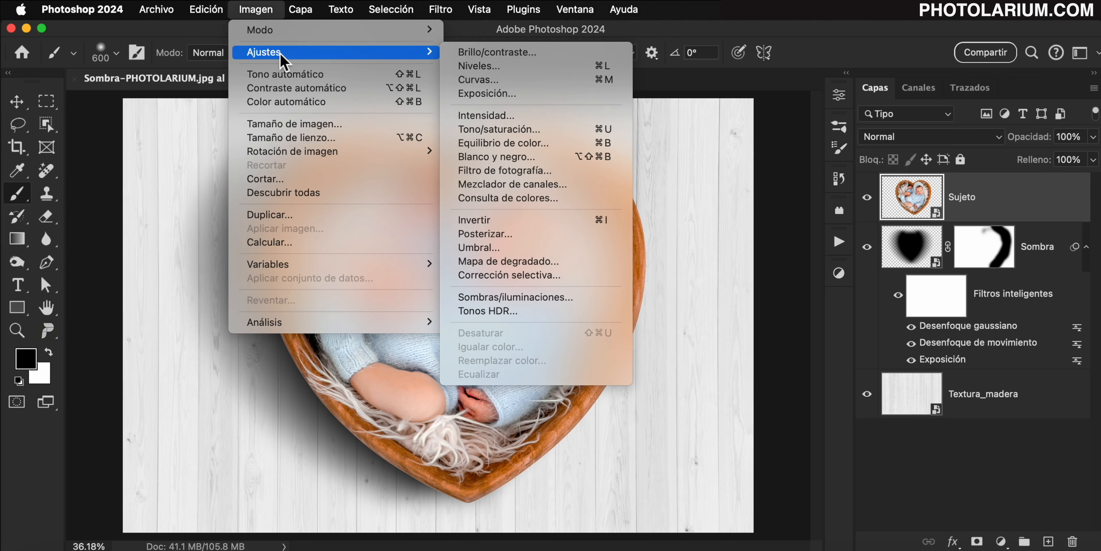
pyautogui.click(579, 94)
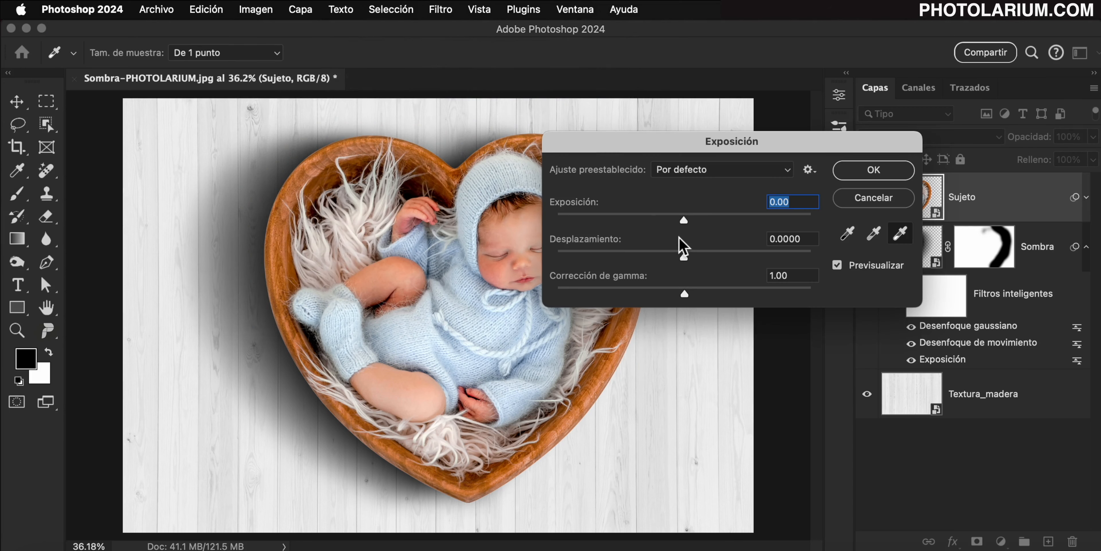
pyautogui.moveTo(670, 142); pyautogui.dragTo(734, 81)
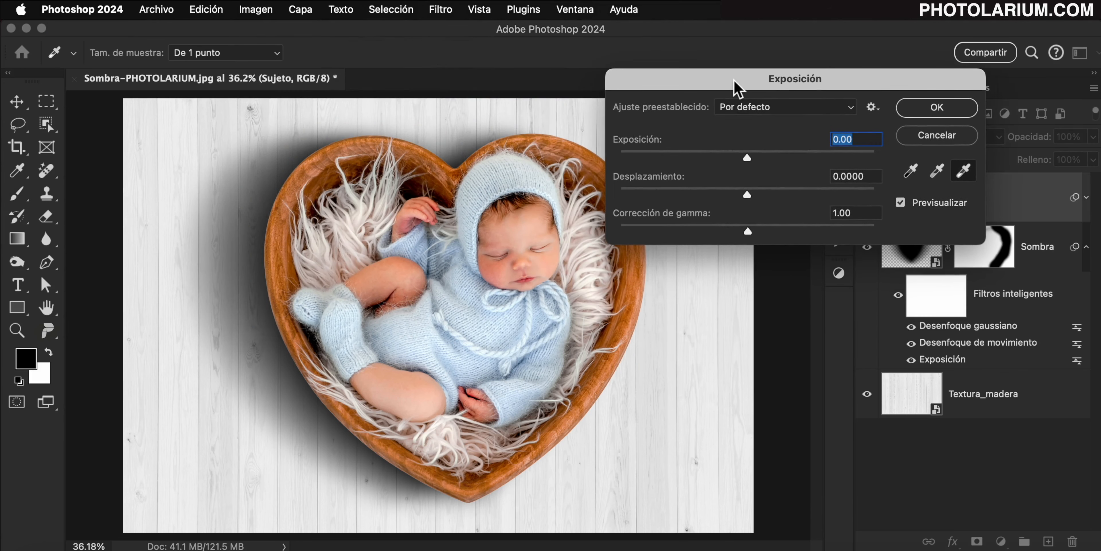
pyautogui.moveTo(747, 158); pyautogui.dragTo(716, 157)
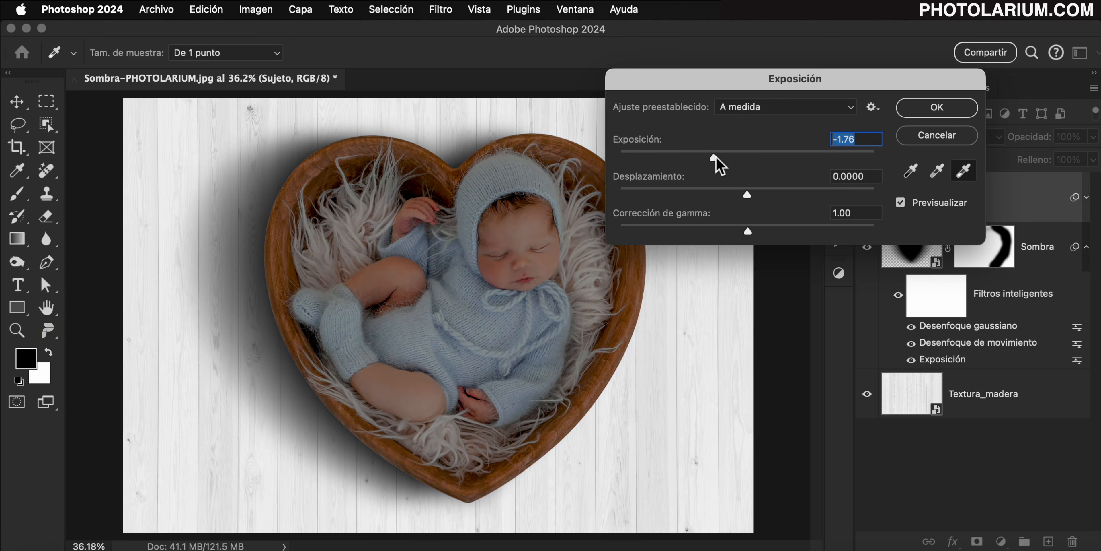
pyautogui.moveTo(747, 195)
pyautogui.mouseDown()
pyautogui.moveTo(769, 197)
pyautogui.moveTo(744, 196)
pyautogui.mouseUp()
pyautogui.moveTo(748, 232); pyautogui.dragTo(737, 232)
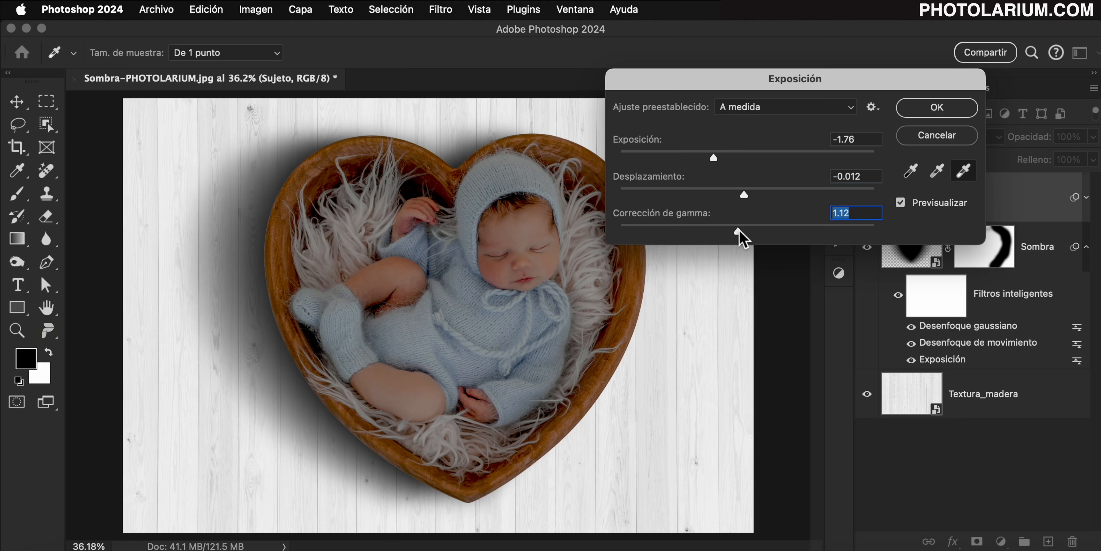
pyautogui.click(935, 110)
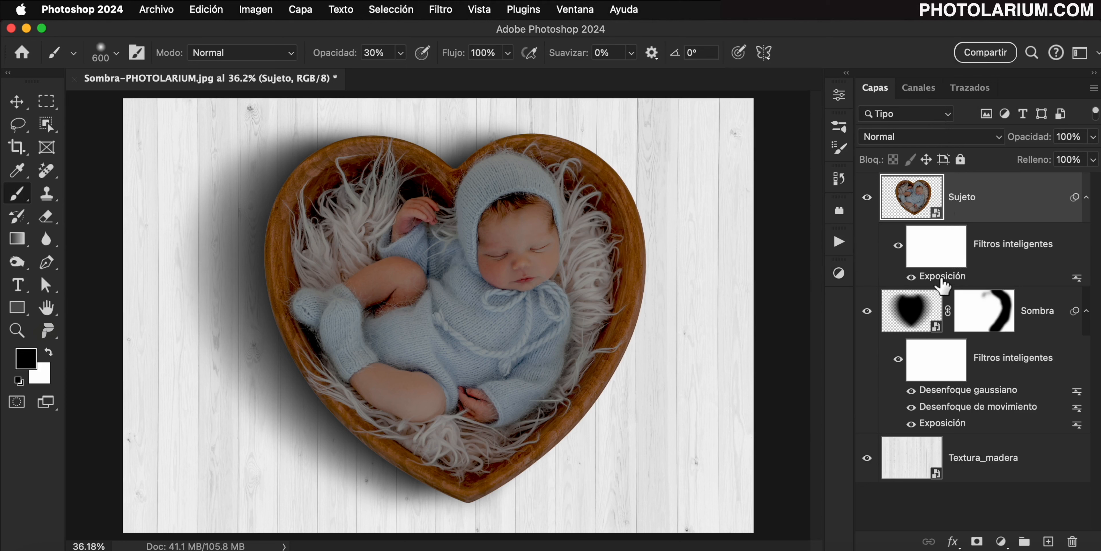
# Try revealing the undarkened face on Sujeto's smart filter mask with a black 1300 px brush at 30% opacity.
pyautogui.click(942, 253)
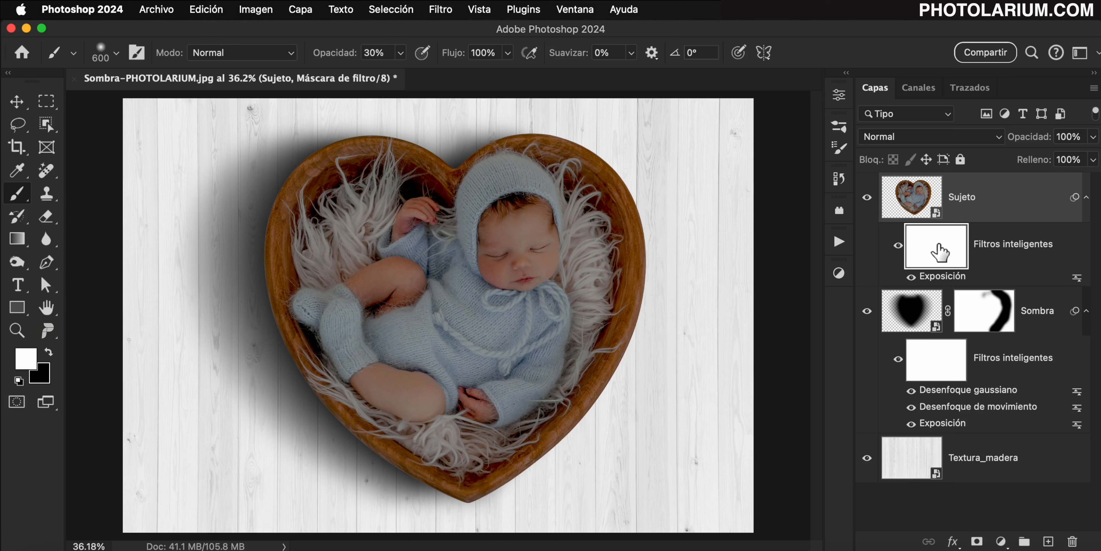
pyautogui.press('x')
pyautogui.press(']')
pyautogui.press(']')
pyautogui.press(']')
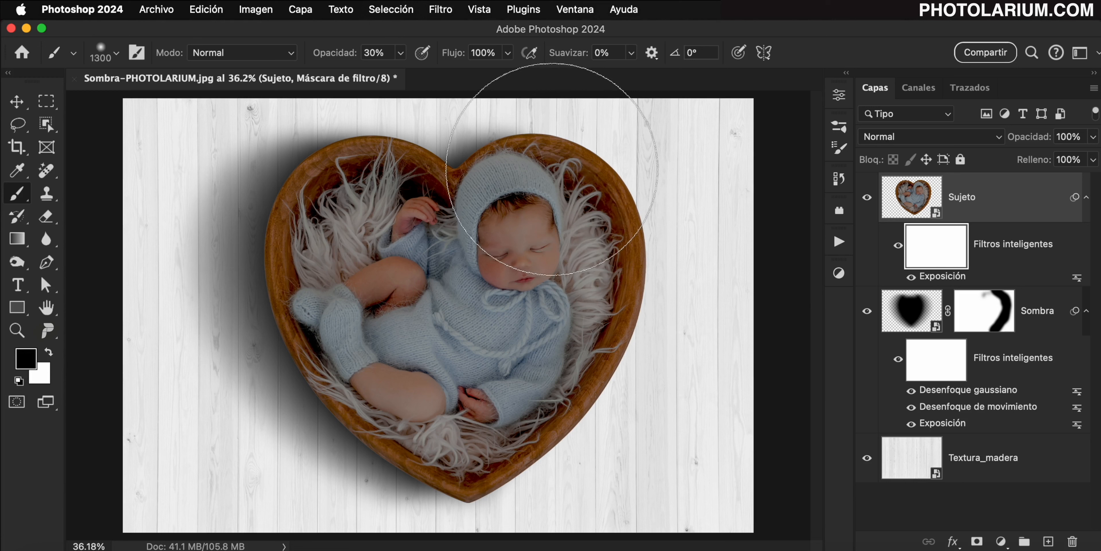
pyautogui.click(529, 192)
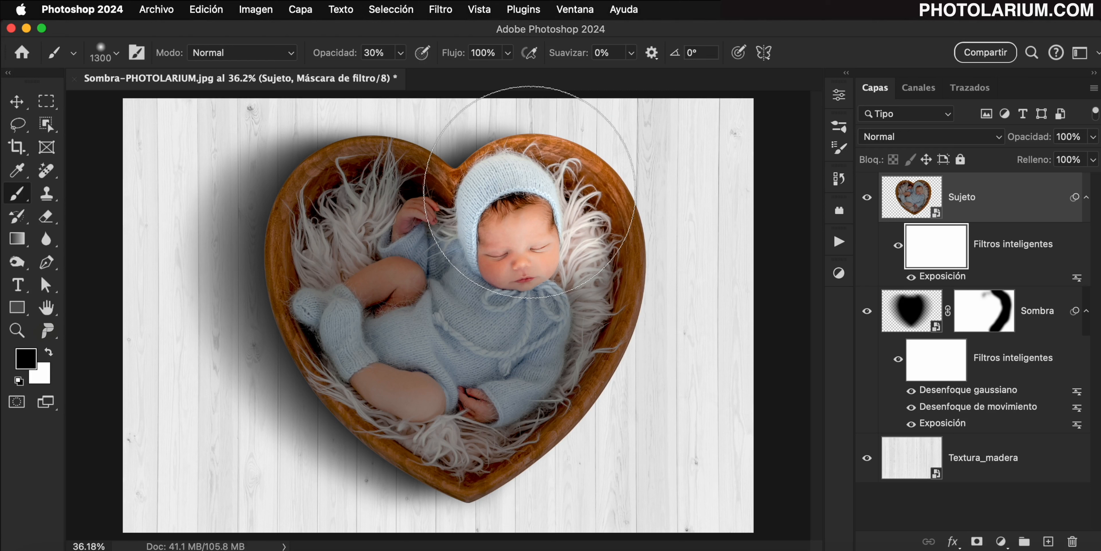
pyautogui.press('super+z')
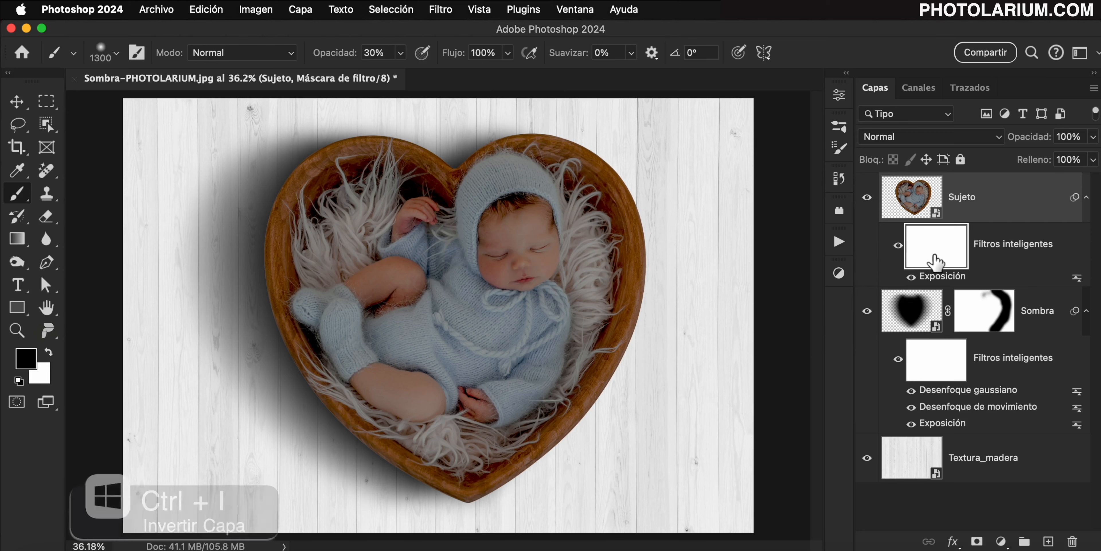
# Invert Sujeto's smart filter mask to black and paint white along the basket's left side and lower edge at 30% brush opacity.
pyautogui.press('super+i')
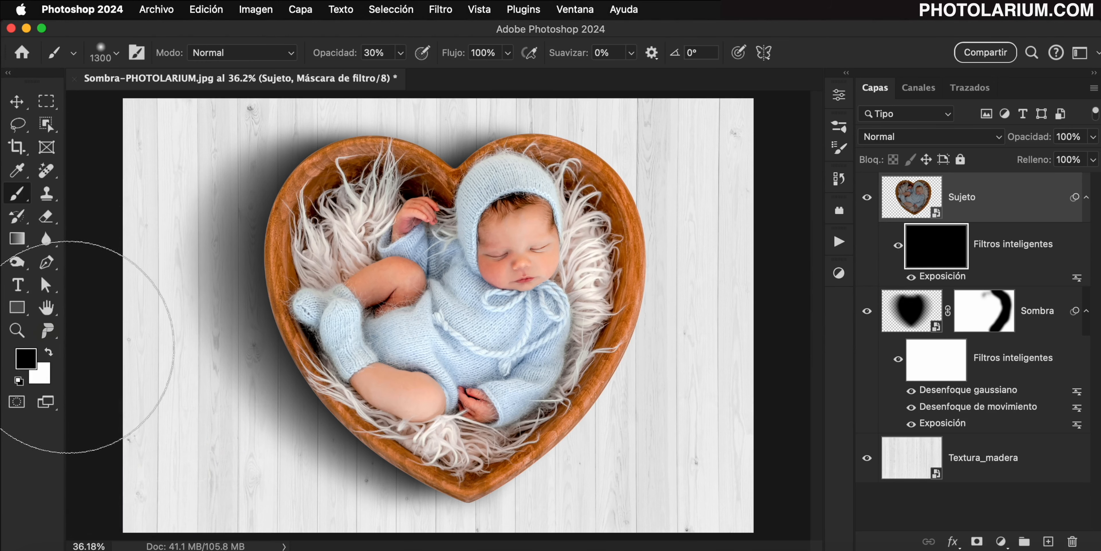
pyautogui.click(50, 352)
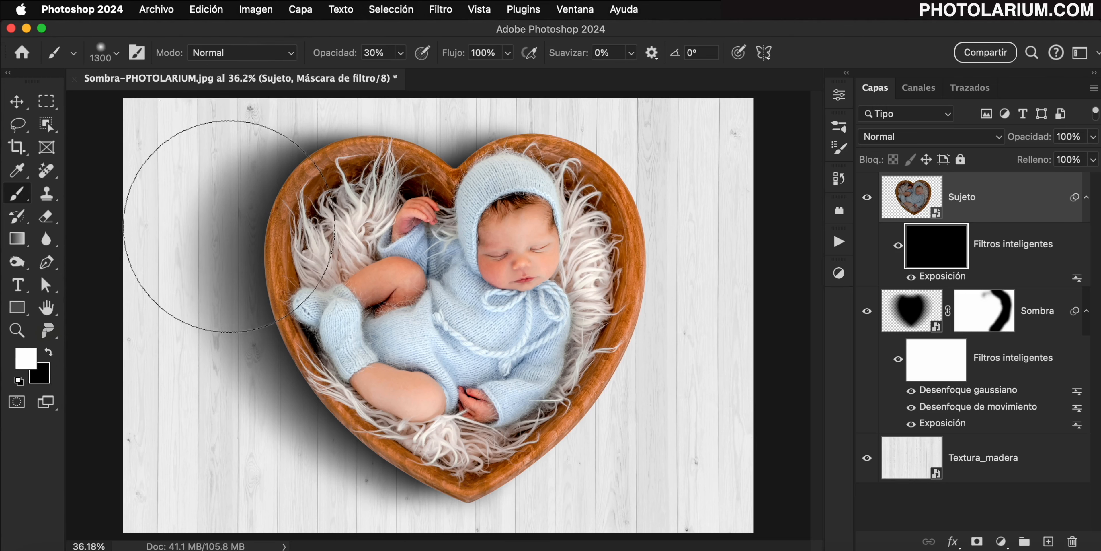
pyautogui.click(223, 280)
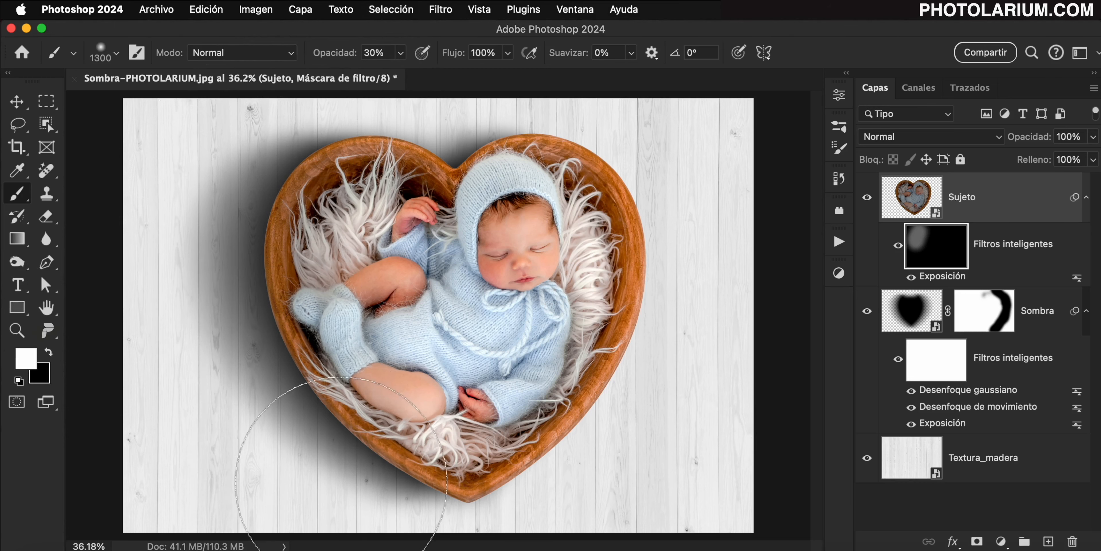
pyautogui.moveTo(329, 492); pyautogui.dragTo(372, 504)
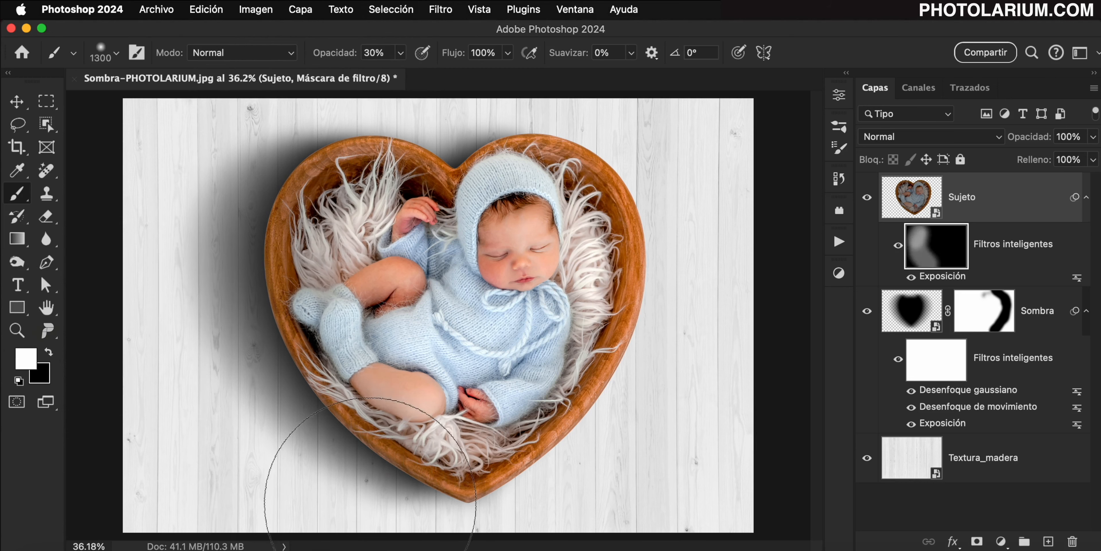
pyautogui.moveTo(214, 250)
pyautogui.mouseDown()
pyautogui.moveTo(245, 187)
pyautogui.moveTo(290, 145)
pyautogui.mouseUp()
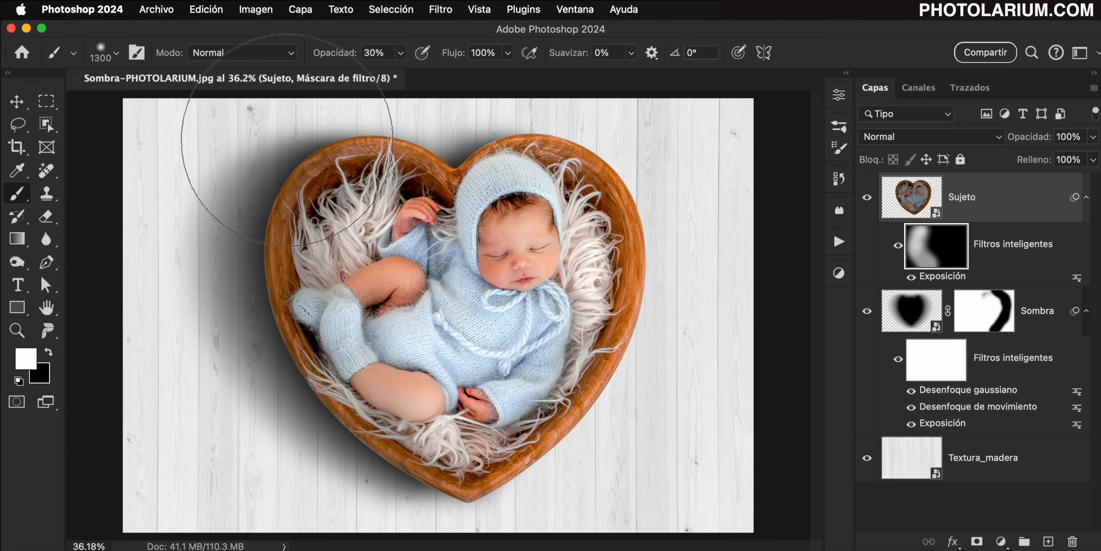
pyautogui.moveTo(248, 397); pyautogui.dragTo(336, 509)
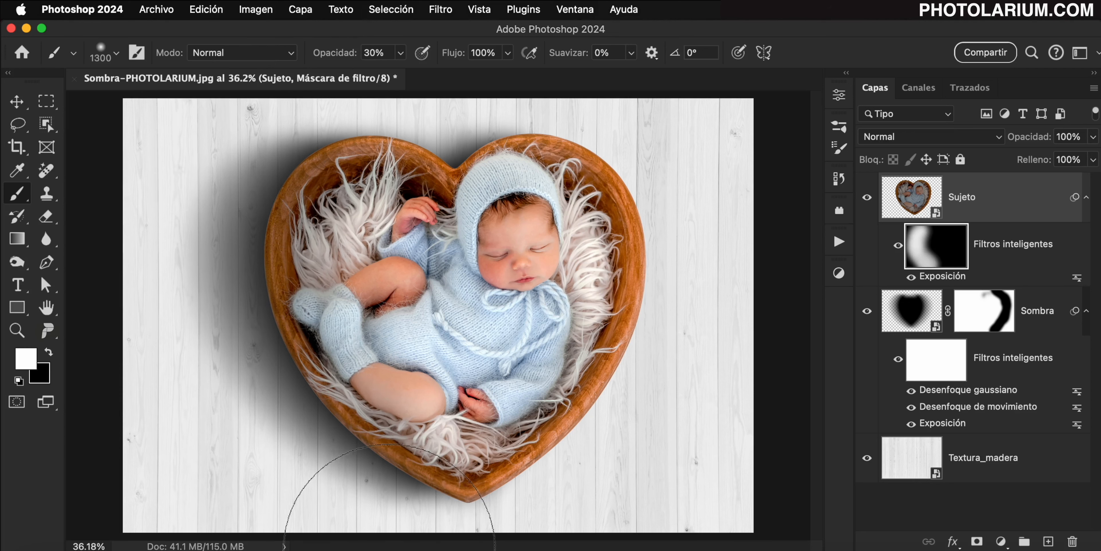
pyautogui.moveTo(386, 547); pyautogui.dragTo(186, 201)
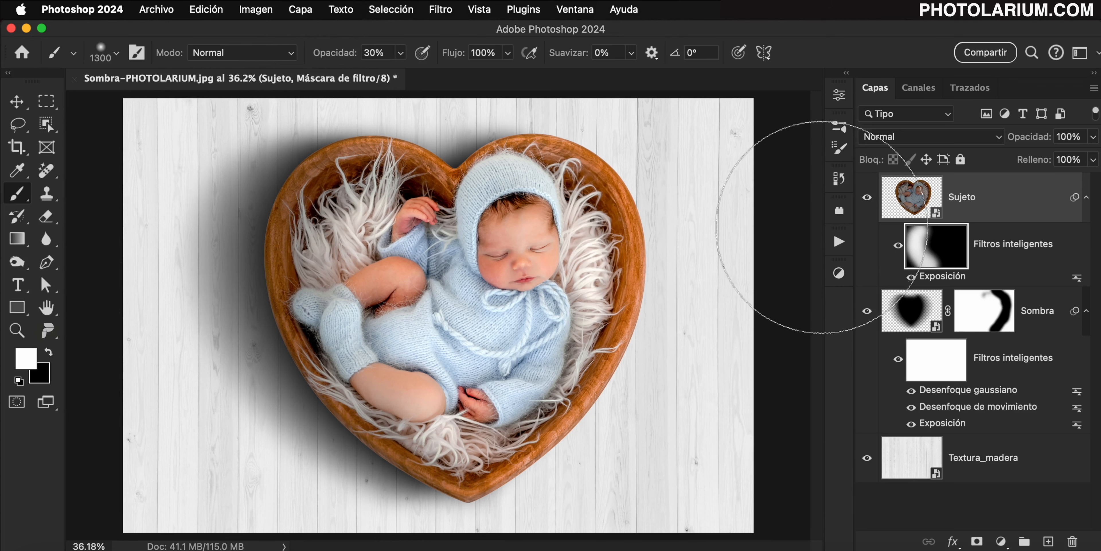
# Compare the Sujeto layer with and without its smart filter shading.
pyautogui.click(899, 246)
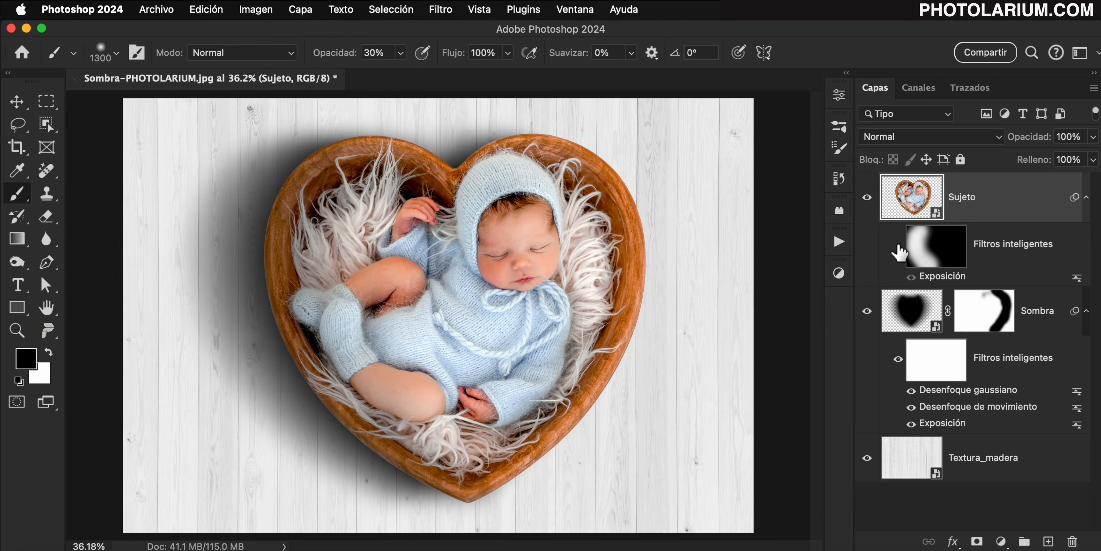
pyautogui.click(898, 246)
pyautogui.click(899, 247)
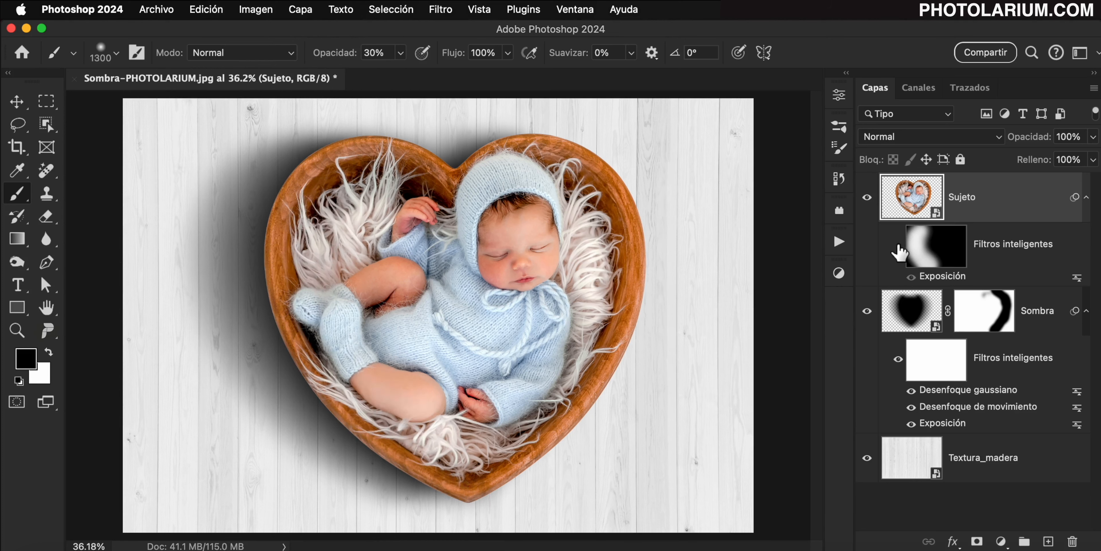
pyautogui.click(899, 247)
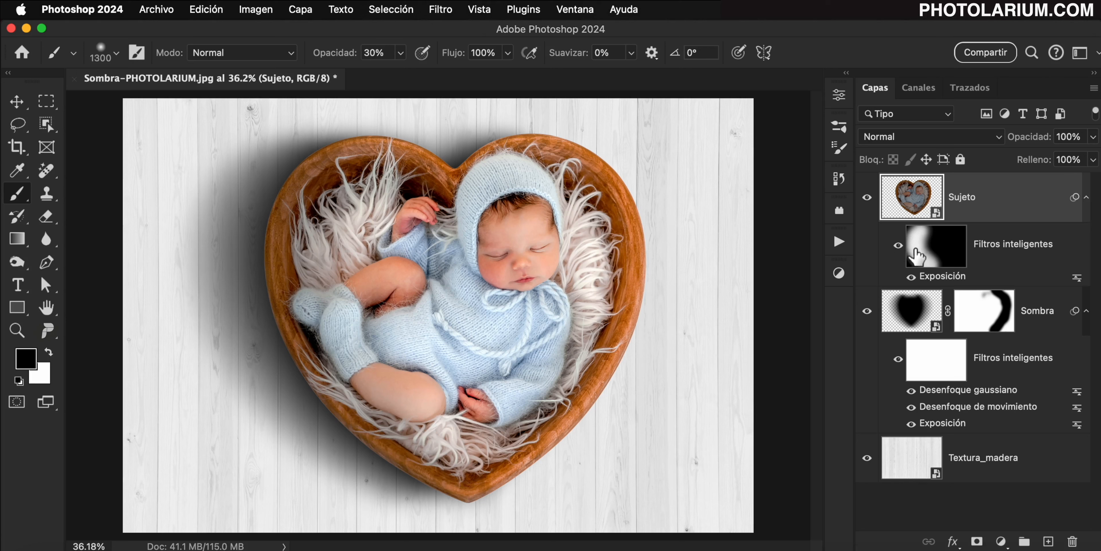
# Reduce the brush size to 200 px and set its opacity to 100%.
pyautogui.press('[')
pyautogui.press('[')
pyautogui.press('[')
pyautogui.press('[')
pyautogui.press('[')
pyautogui.press('[')
pyautogui.press('[')
pyautogui.press('[')
pyautogui.press('[')
pyautogui.press('[')
pyautogui.press('[')
pyautogui.press('[')
pyautogui.press('[')
pyautogui.press('[')
pyautogui.press('[')
pyautogui.press('[')
pyautogui.press('x')
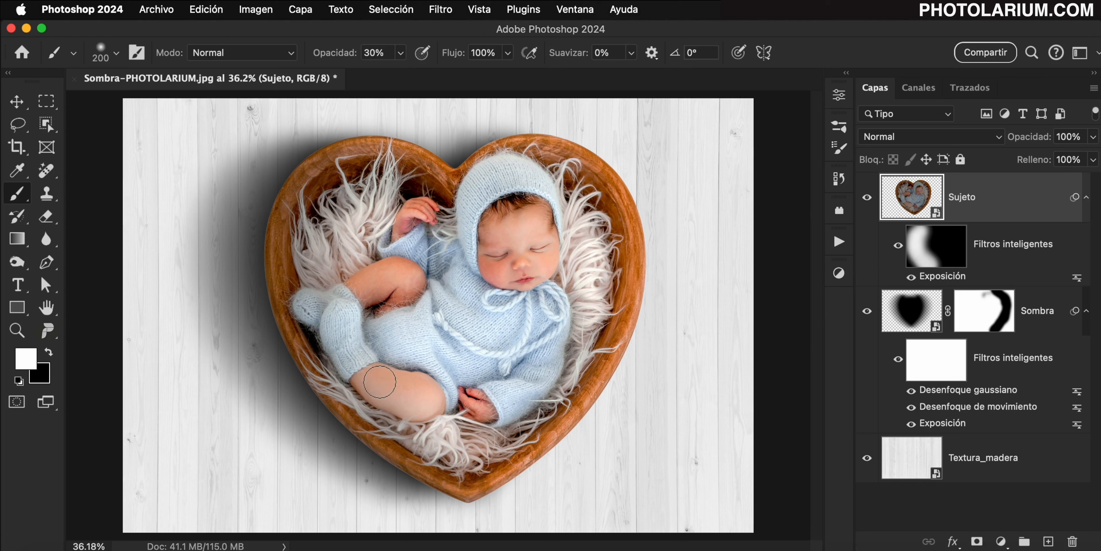
pyautogui.press('0')
# Try painting white over the baby's lower leg on a new layer.
pyautogui.press('super+shift+alt+n')
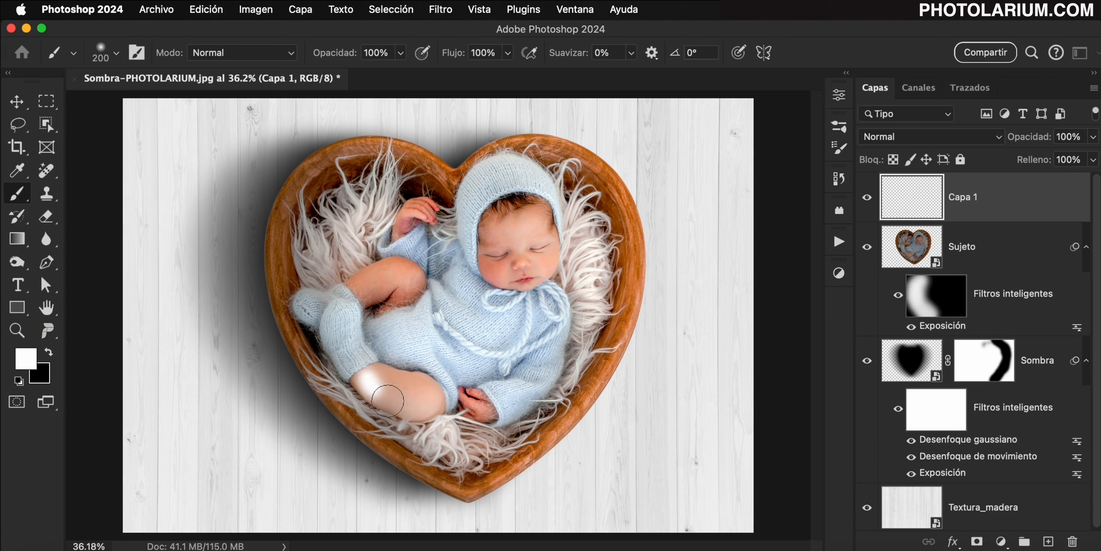
pyautogui.moveTo(377, 383); pyautogui.dragTo(417, 406)
pyautogui.press('super+z')
pyautogui.press('super+z')
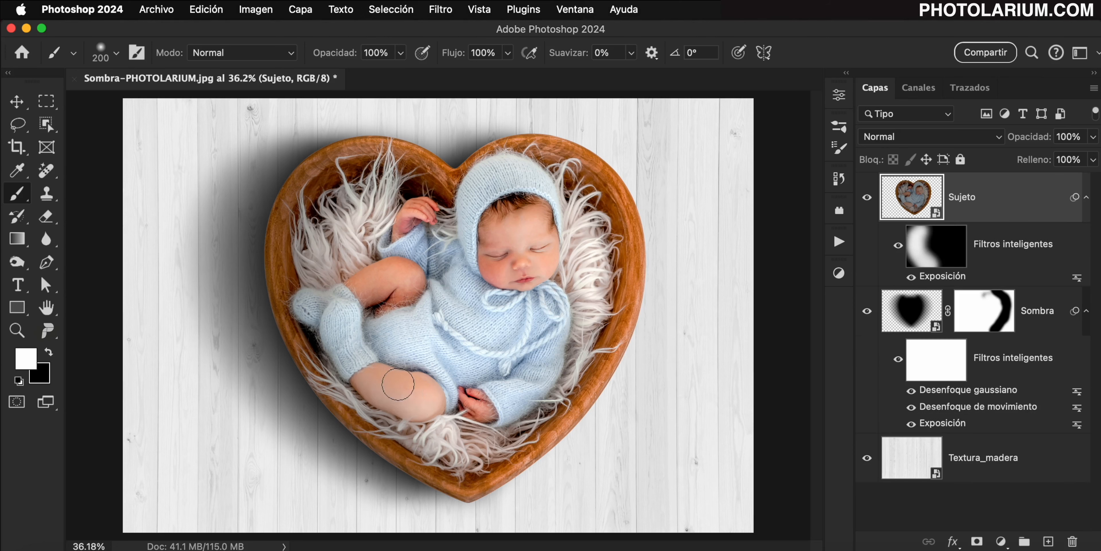
# Remove the shading from the baby's legs and arm with black on Sujeto's filter mask, reduce the brush to 125 px, and collapse the filter lists.
pyautogui.click(954, 259)
pyautogui.press('x')
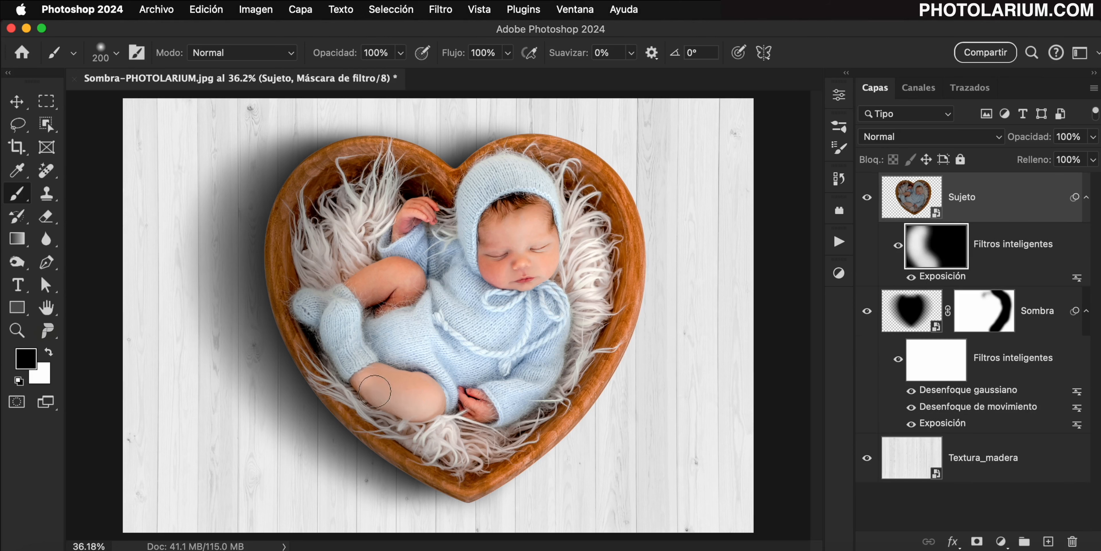
pyautogui.moveTo(440, 405)
pyautogui.mouseDown()
pyautogui.moveTo(376, 373)
pyautogui.moveTo(433, 391)
pyautogui.moveTo(392, 400)
pyautogui.moveTo(366, 378)
pyautogui.moveTo(348, 320)
pyautogui.moveTo(364, 346)
pyautogui.moveTo(357, 331)
pyautogui.moveTo(378, 312)
pyautogui.mouseUp()
pyautogui.moveTo(389, 208)
pyautogui.mouseDown()
pyautogui.moveTo(355, 205)
pyautogui.moveTo(341, 293)
pyautogui.moveTo(340, 218)
pyautogui.moveTo(372, 239)
pyautogui.moveTo(354, 222)
pyautogui.moveTo(335, 279)
pyautogui.moveTo(351, 339)
pyautogui.moveTo(368, 328)
pyautogui.moveTo(472, 435)
pyautogui.moveTo(416, 430)
pyautogui.moveTo(410, 403)
pyautogui.mouseUp()
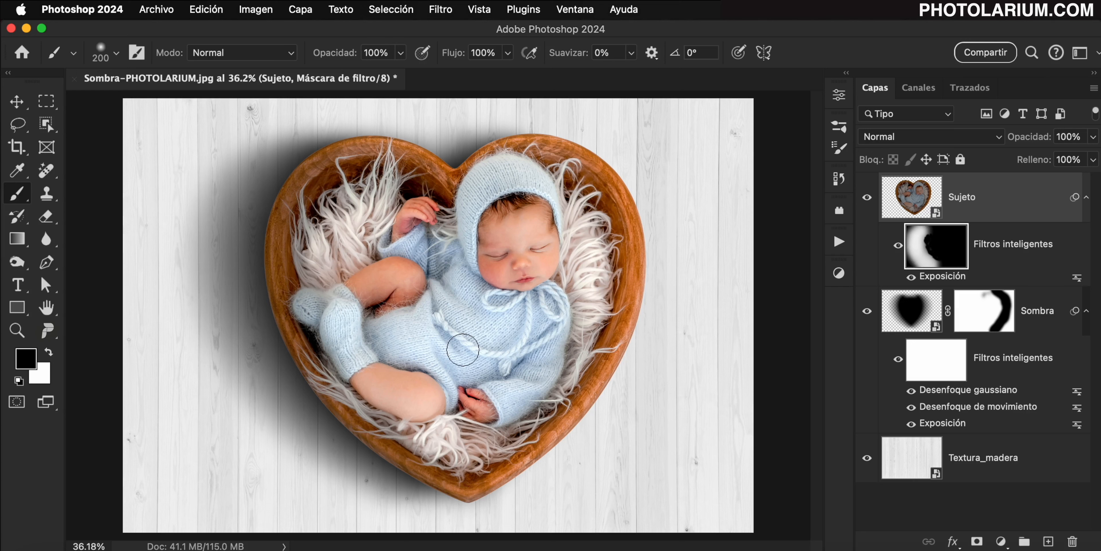
pyautogui.press('[')
pyautogui.press('[')
pyautogui.press('[')
pyautogui.click(1086, 197)
pyautogui.click(1086, 247)
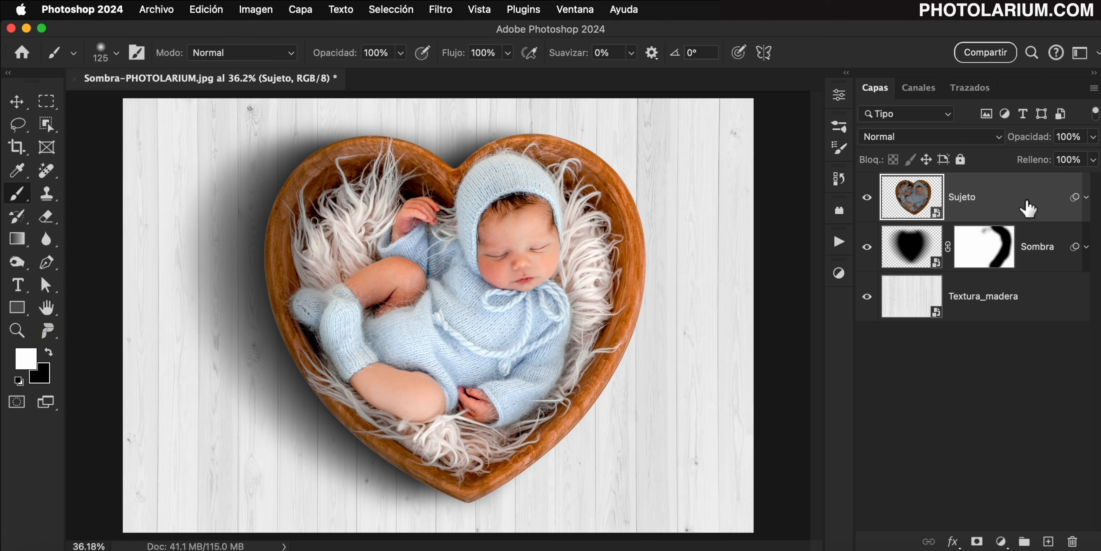
# Set the Distancia of Sombra's Desenfoque de movimiento smart filter to 1219 pixels.
pyautogui.click(1086, 246)
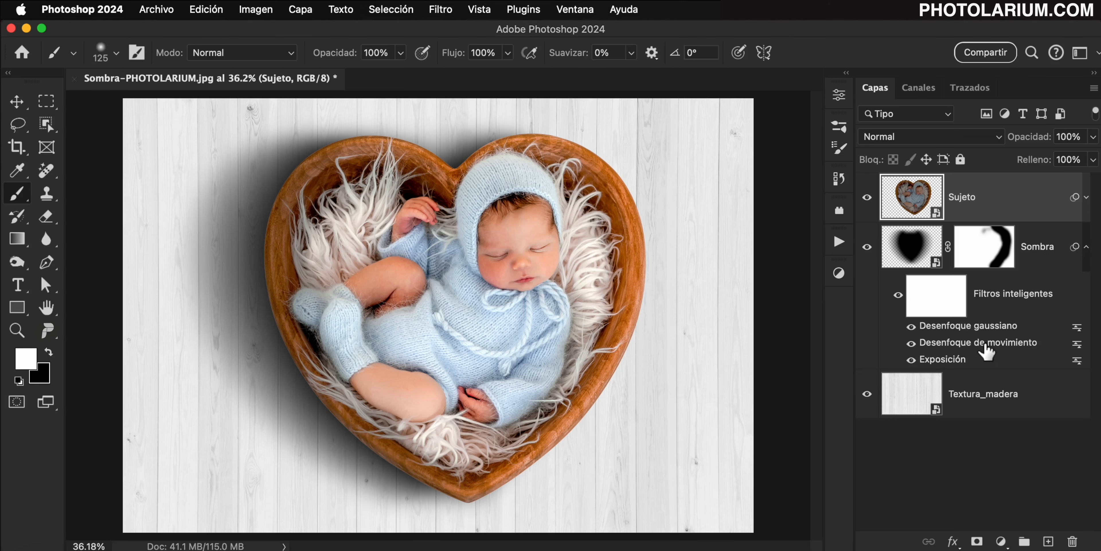
pyautogui.doubleClick(949, 346)
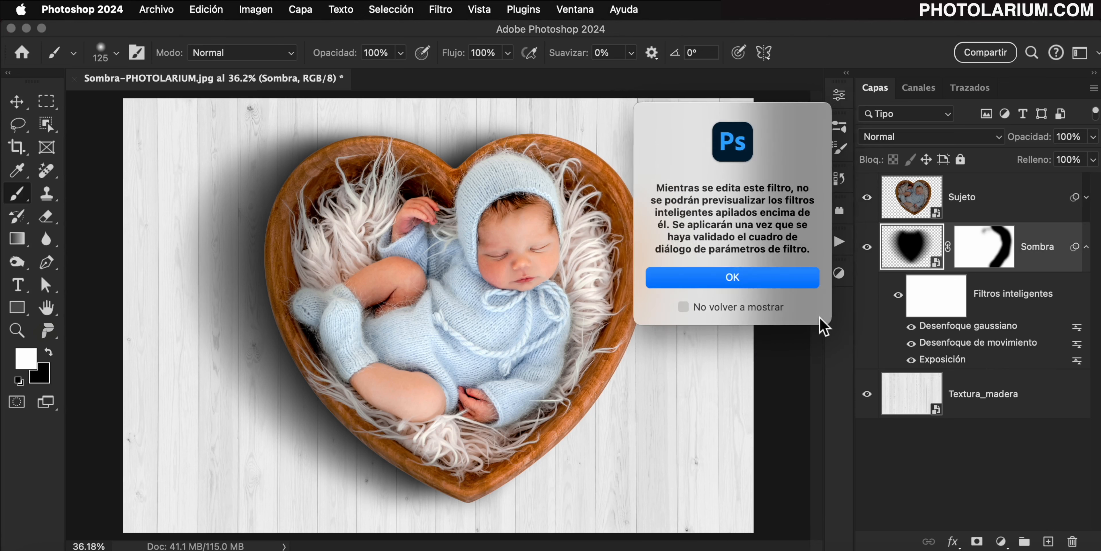
pyautogui.click(739, 278)
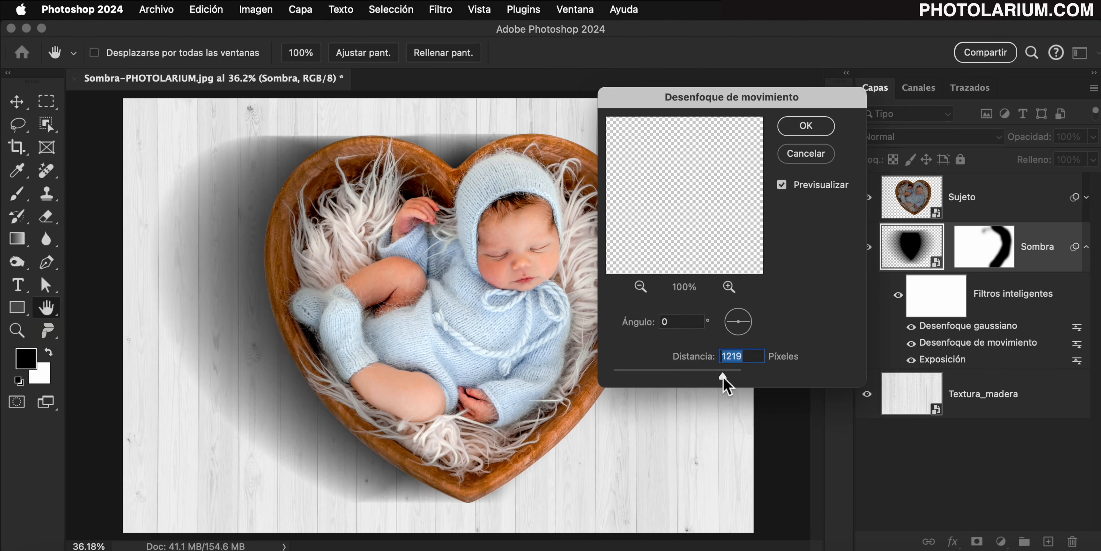
pyautogui.click(805, 126)
pyautogui.press('b')
pyautogui.press('x')
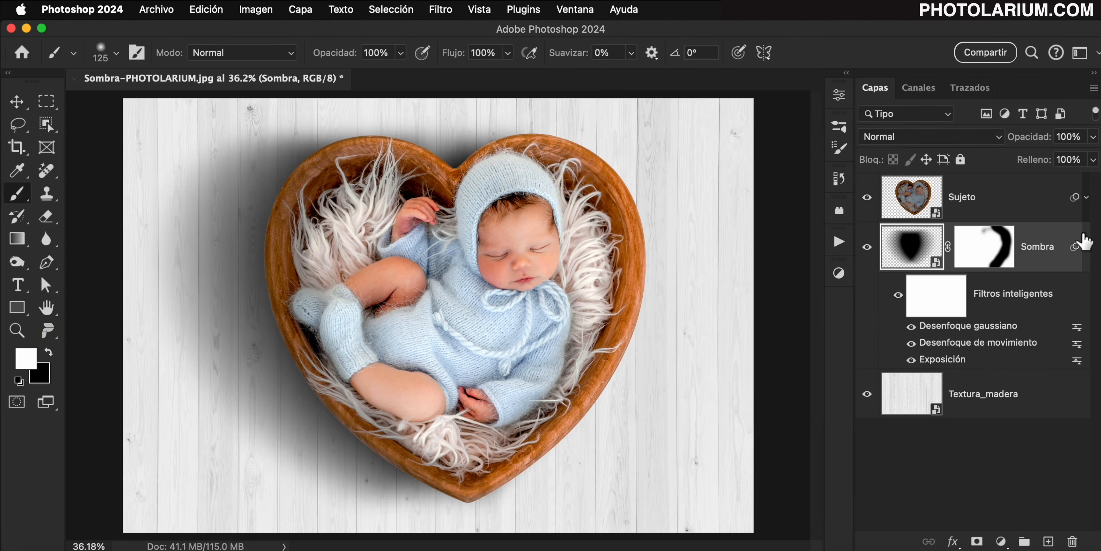
pyautogui.click(1087, 247)
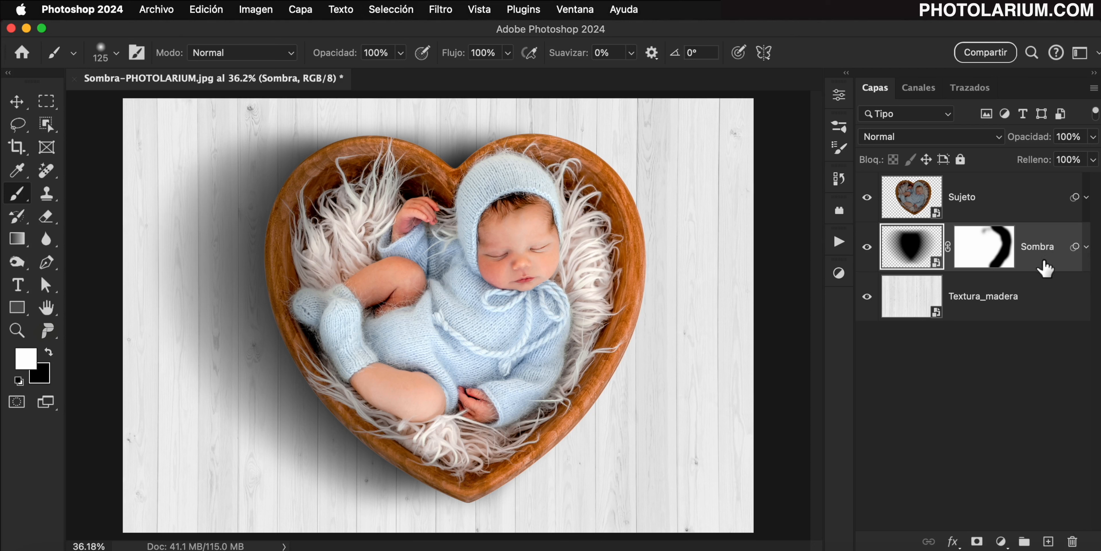
# Scale the Sujeto and Sombra layers down together about their centre until the basket spans about half the canvas width.
pyautogui.keyDown('shift'); pyautogui.click(1040, 213); pyautogui.keyUp('shift')
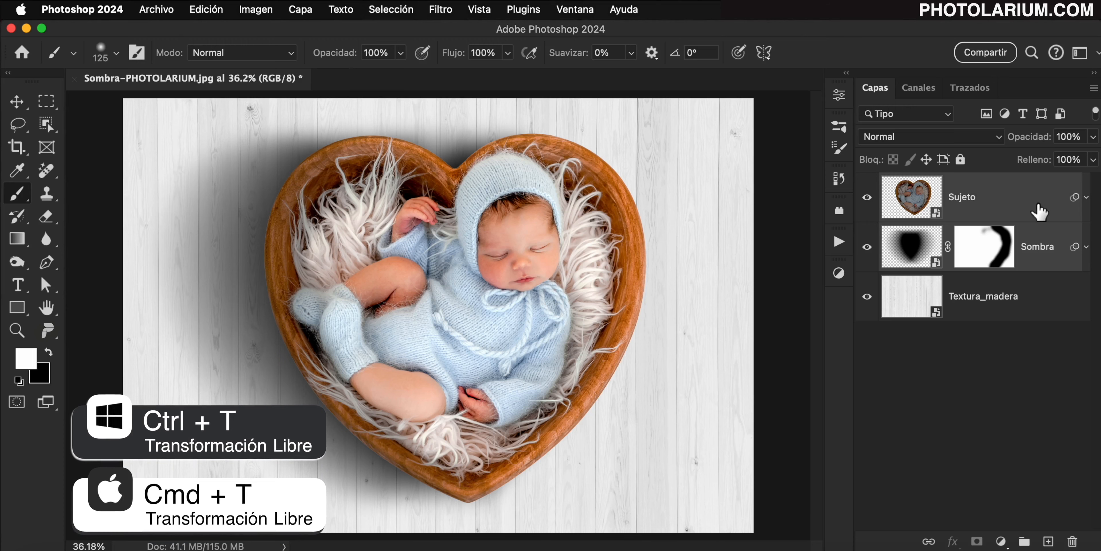
pyautogui.press('super+t')
pyautogui.moveTo(711, 113); pyautogui.dragTo(677, 149)
pyautogui.press('Return')
pyautogui.press('super+t')
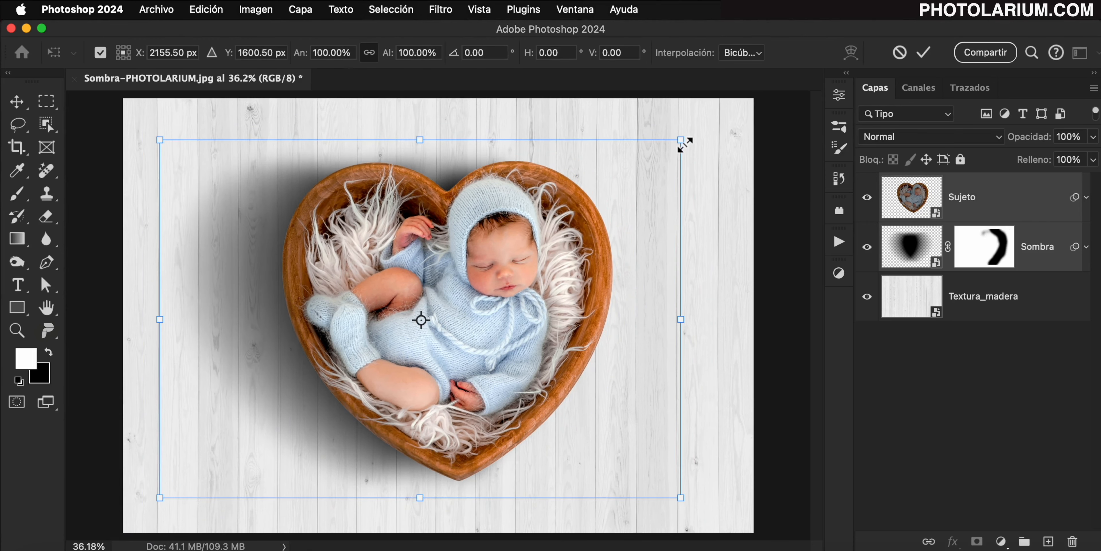
pyautogui.moveTo(681, 141); pyautogui.dragTo(668, 184)
pyautogui.press('Return')
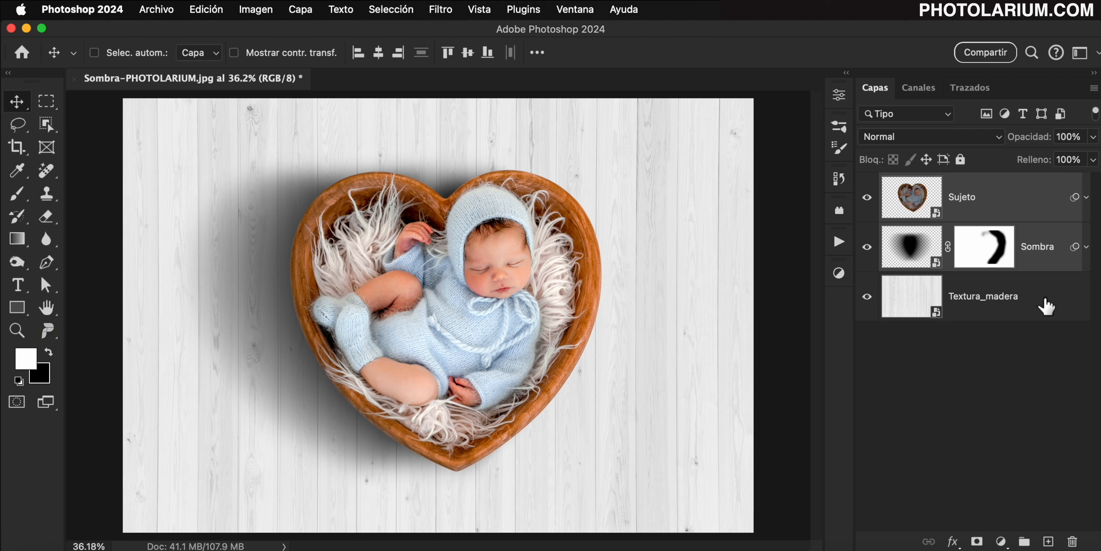
# Add a Color uniforme fill above Textura_madera and sample its colour, d4e1ed, from the baby's blue outfit.
pyautogui.click(1046, 305)
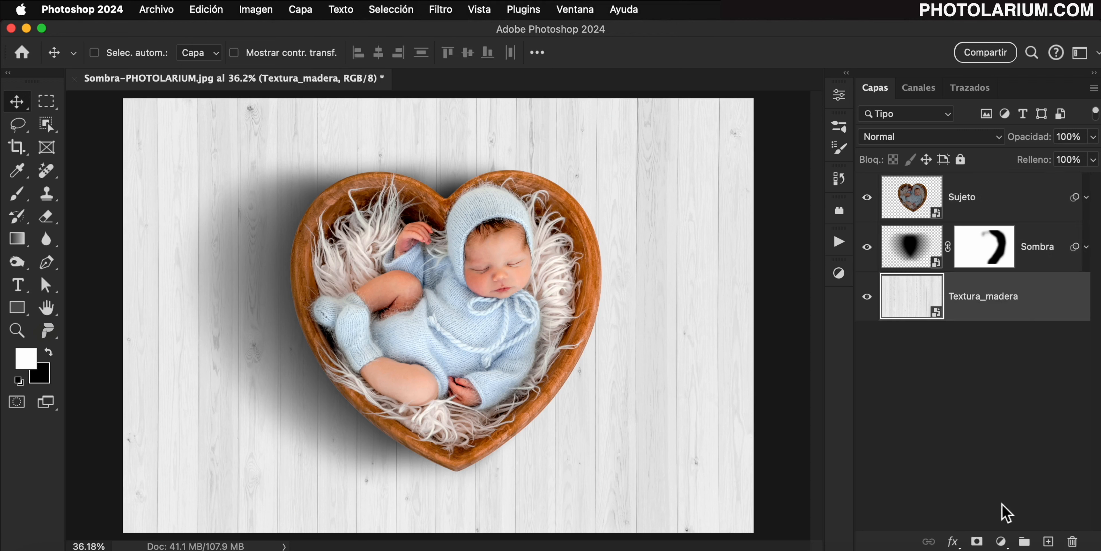
pyautogui.click(1001, 540)
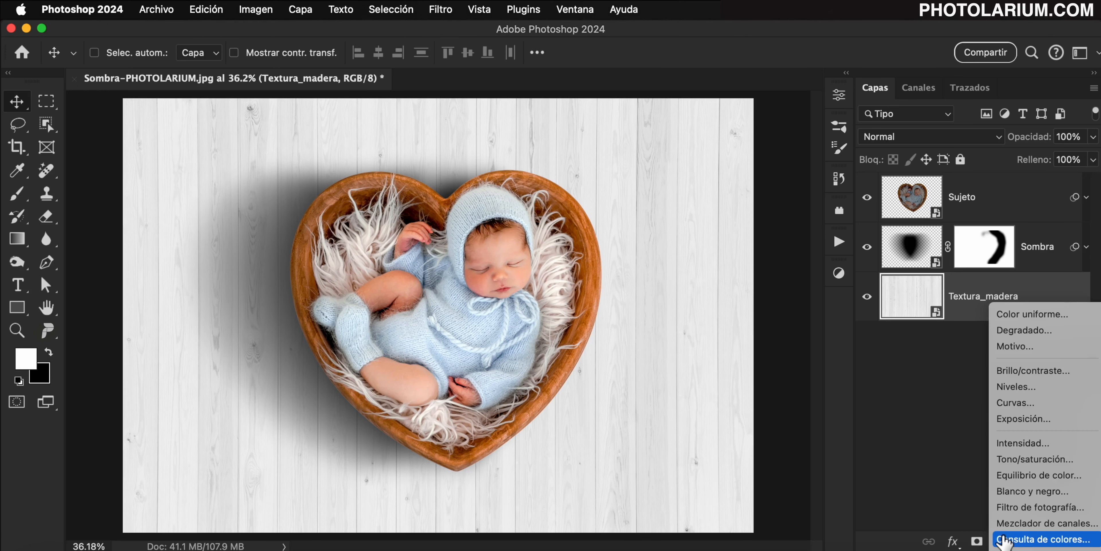
pyautogui.click(1035, 316)
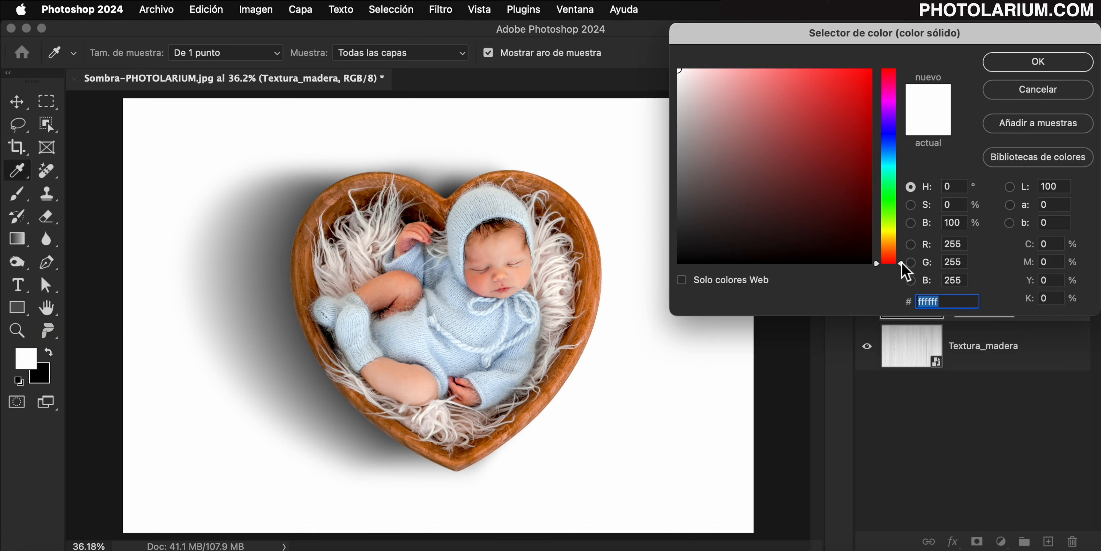
pyautogui.moveTo(899, 264); pyautogui.dragTo(899, 189)
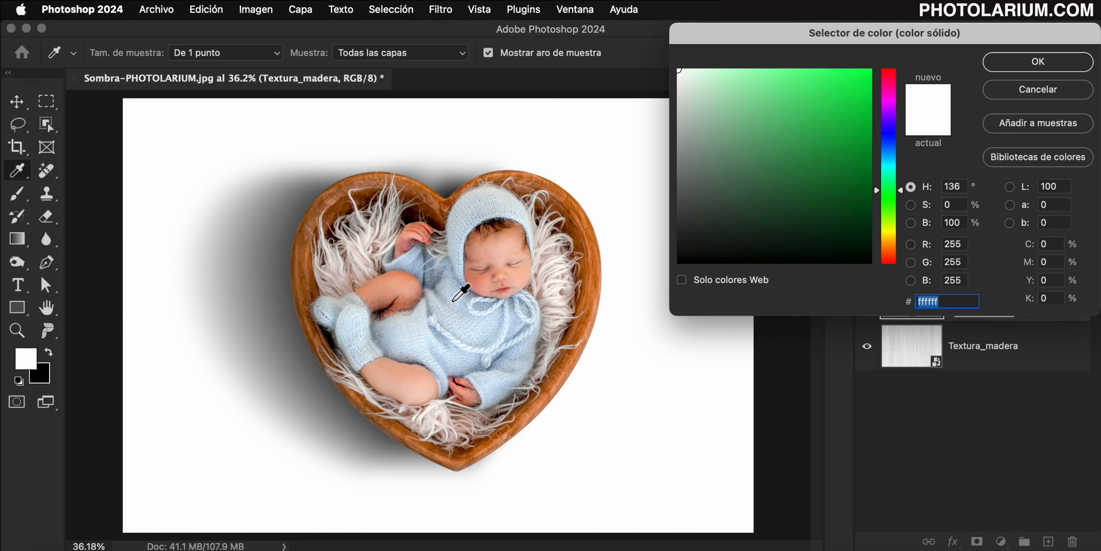
pyautogui.click(451, 297)
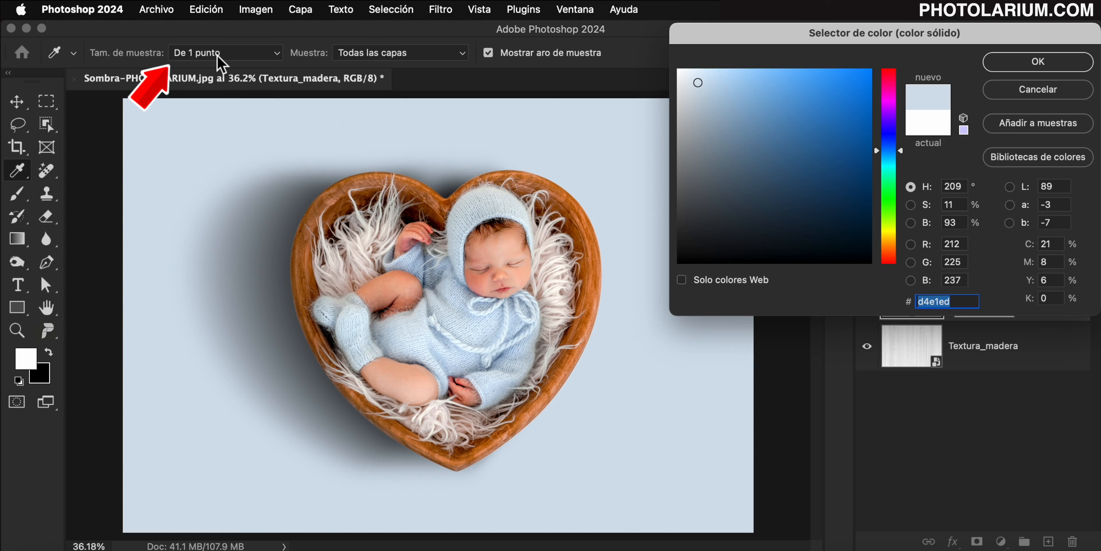
# Set the eyedropper sample size to Promedio de 5 x 5 and resample the fill colour from the baby's outfit as c5d8e8.
pyautogui.click(277, 54)
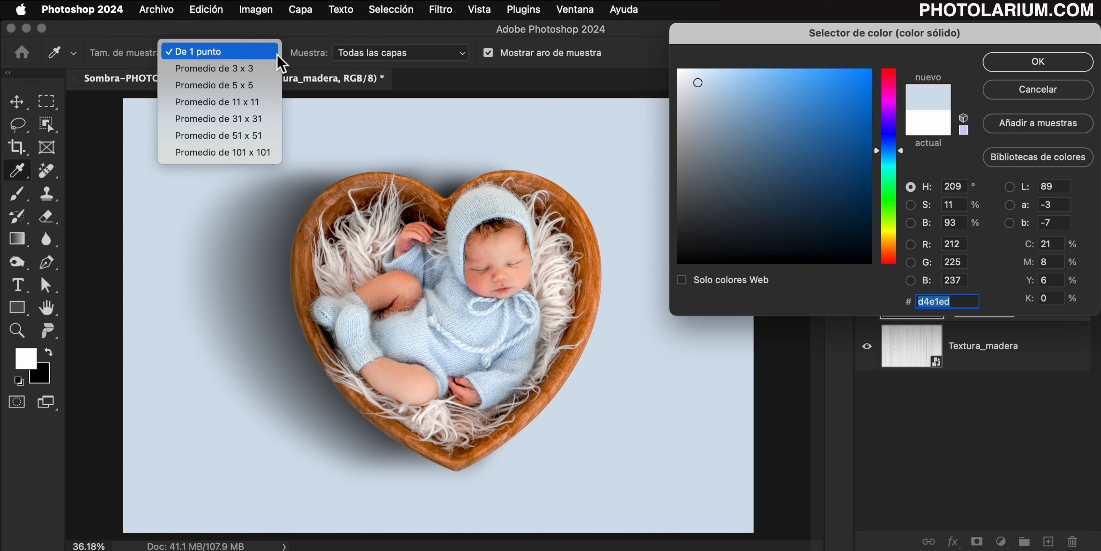
pyautogui.click(261, 86)
pyautogui.click(454, 306)
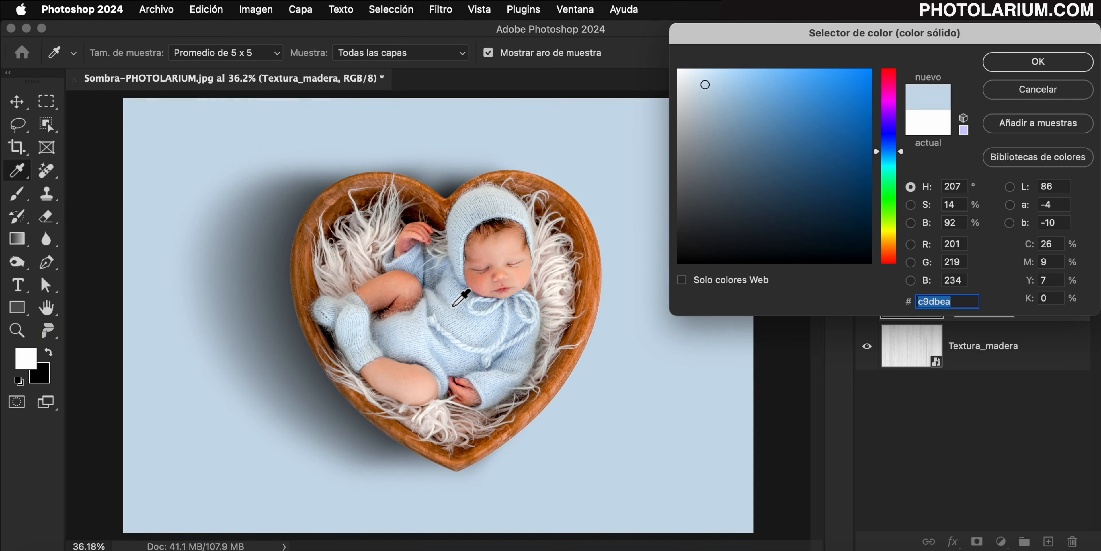
pyautogui.click(347, 335)
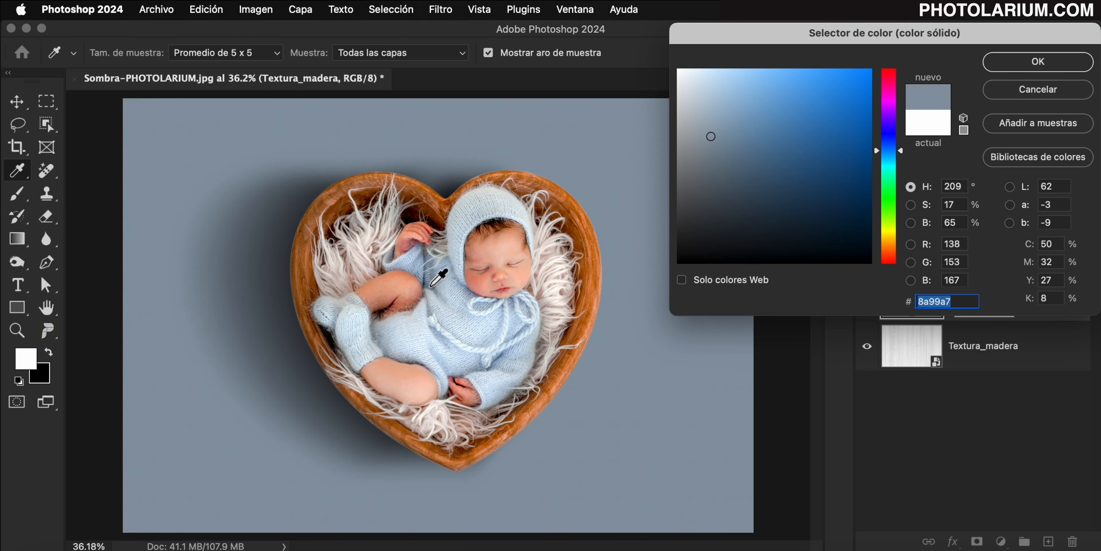
pyautogui.click(432, 287)
pyautogui.click(444, 304)
pyautogui.click(454, 317)
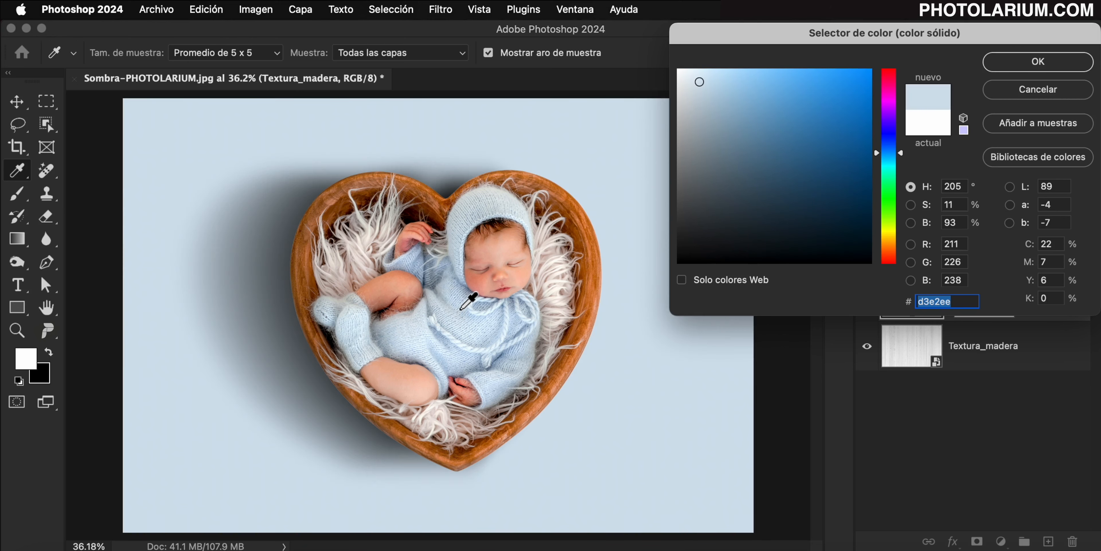
pyautogui.click(460, 309)
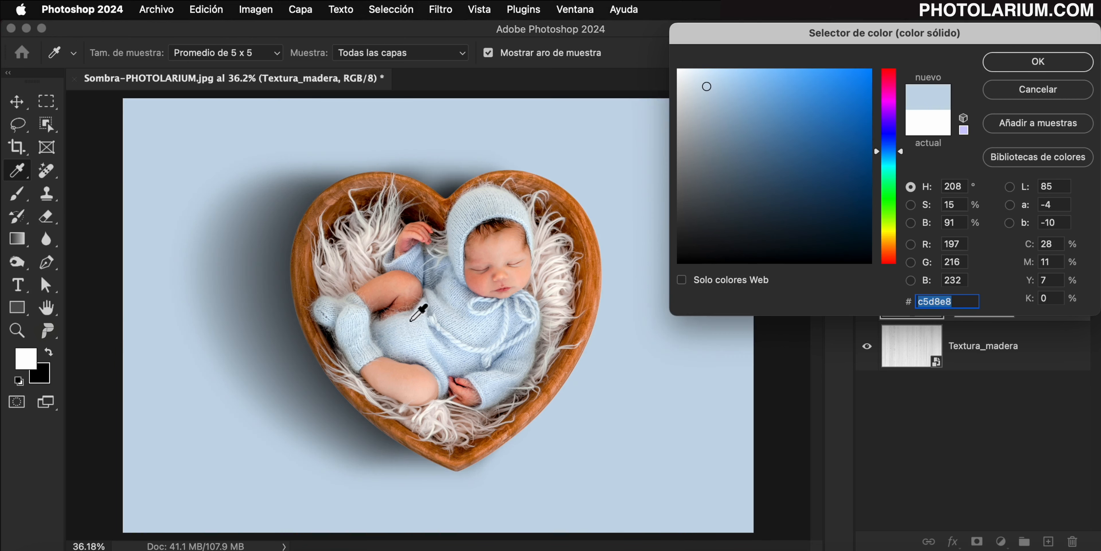
pyautogui.click(1043, 64)
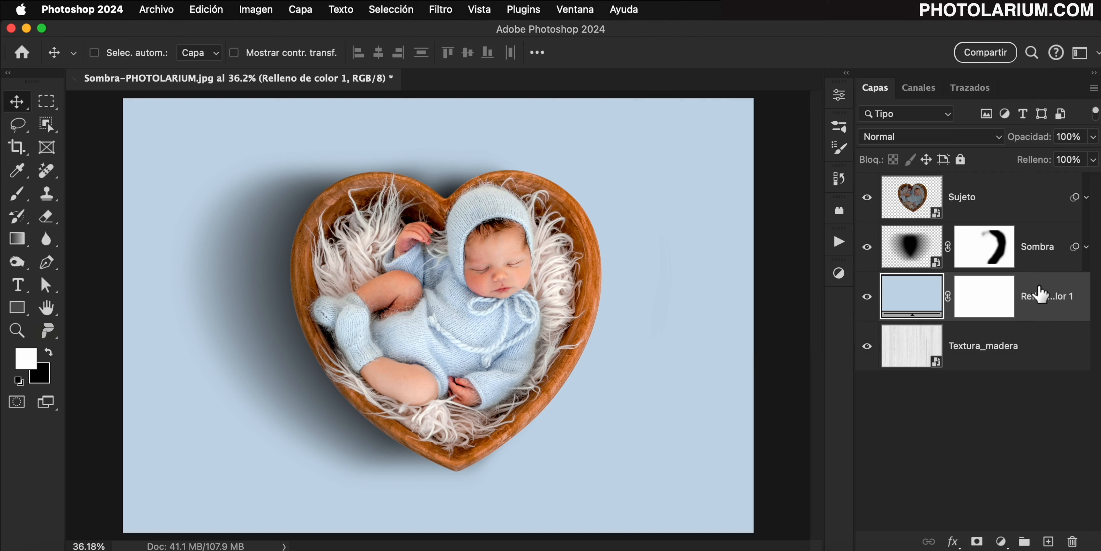
# Set the colour fill layer's blend mode to Subexposición lineal and brighten its colour to ddefff.
pyautogui.click(996, 138)
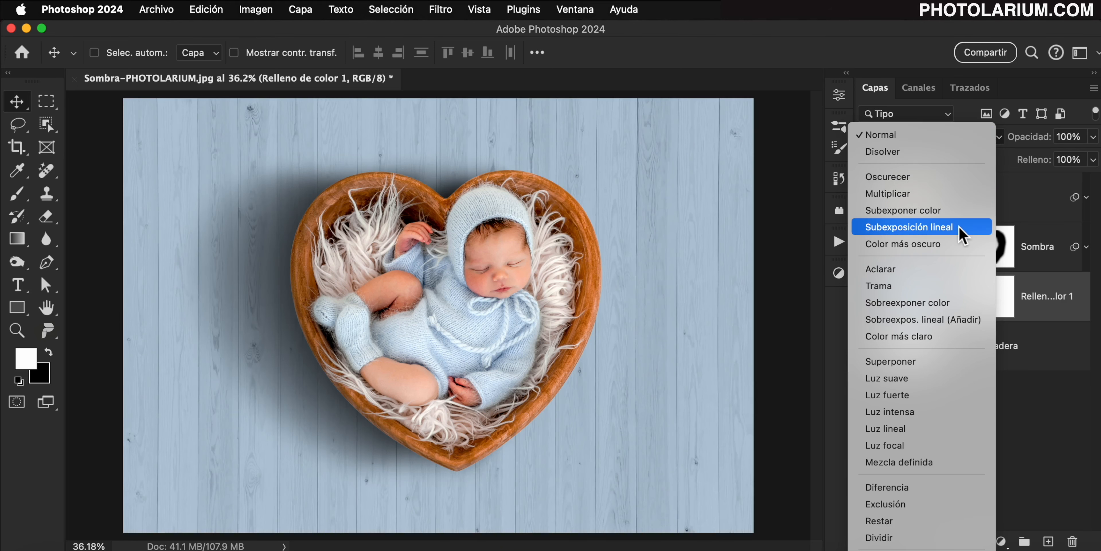
pyautogui.click(958, 227)
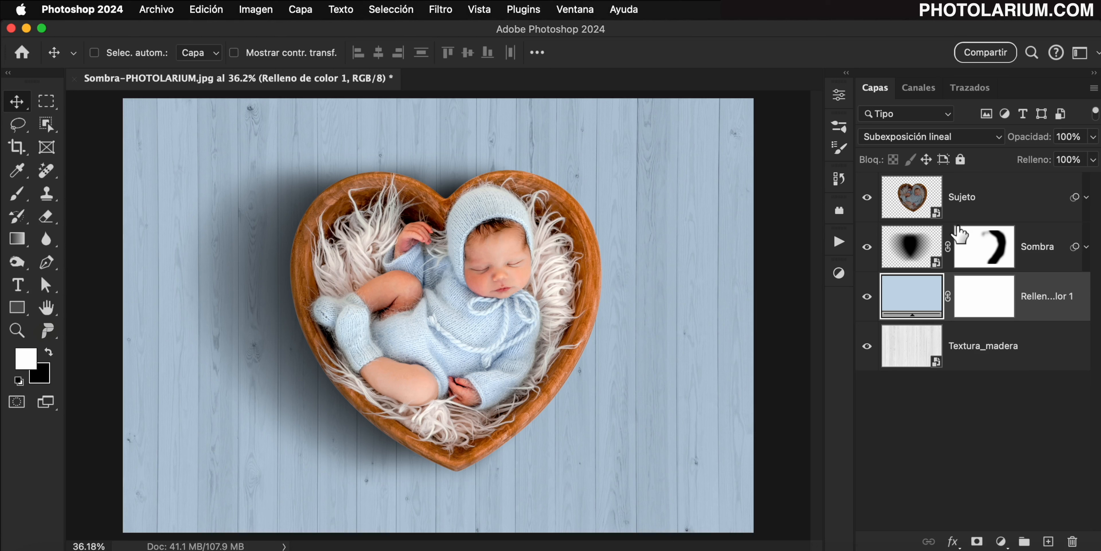
pyautogui.doubleClick(911, 295)
pyautogui.moveTo(714, 92); pyautogui.dragTo(708, 71)
pyautogui.click(1026, 62)
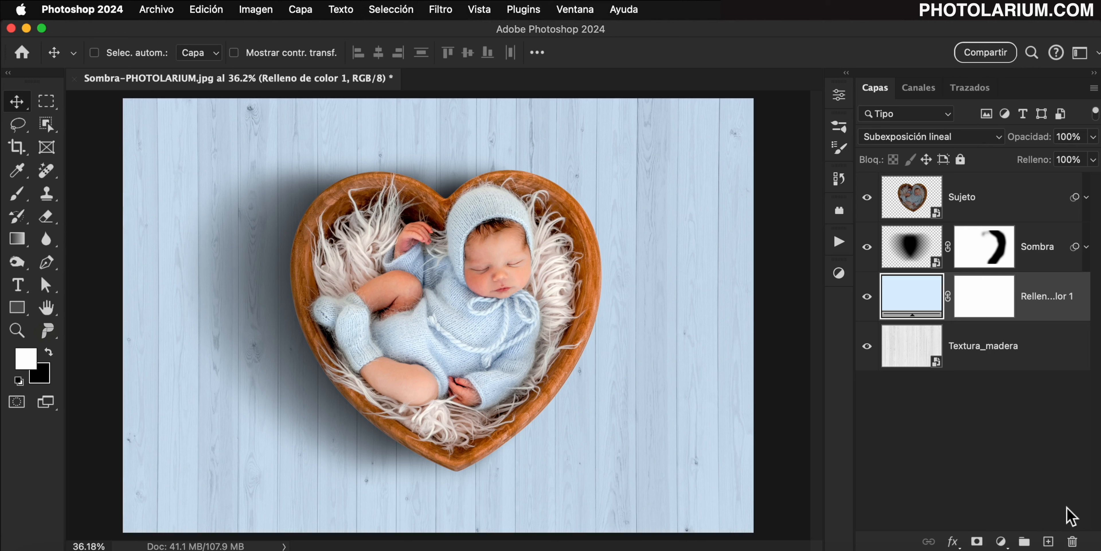
pyautogui.click(1067, 507)
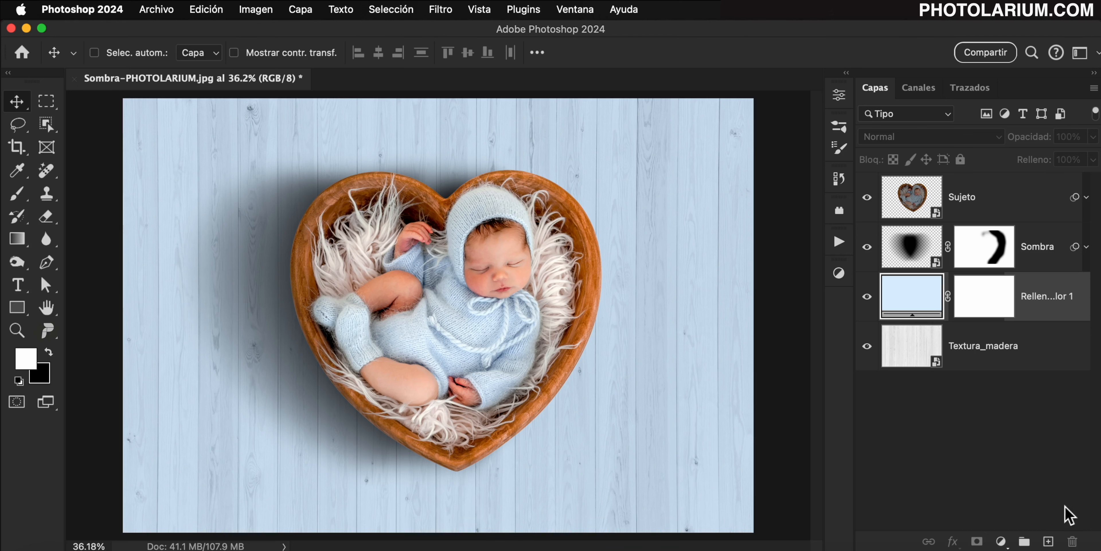
# Open Sujeto's smart object contents, save them with the Rosa layer as the subject, and close their window.
pyautogui.doubleClick(915, 199)
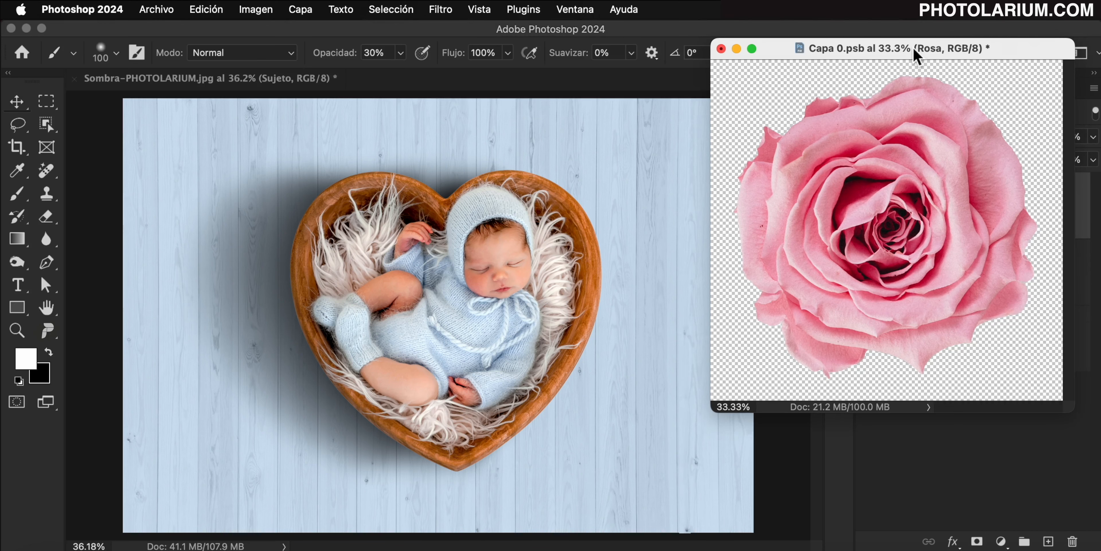
pyautogui.press('super+s')
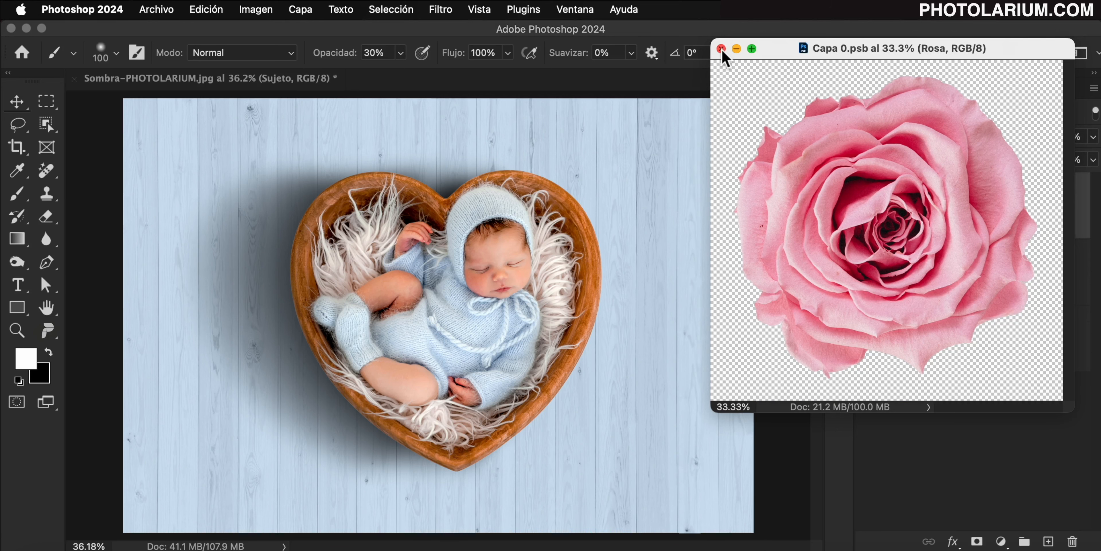
pyautogui.click(721, 48)
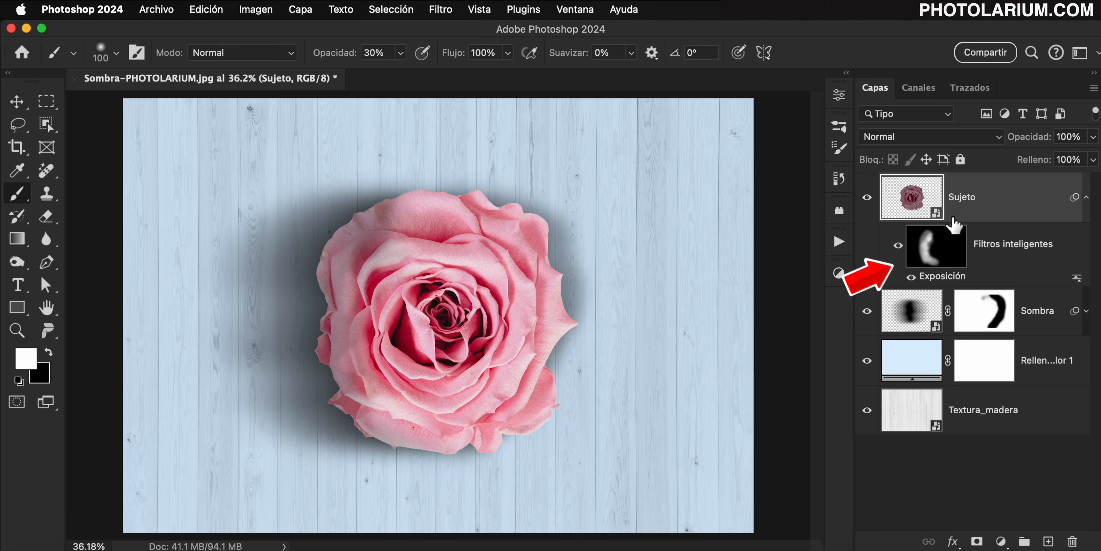
# Fill Sujeto's smart filter mask with black to clear the baby's shading from the rose.
pyautogui.click(935, 247)
pyautogui.press('d')
pyautogui.hotkey('alt', 'BackSpace')
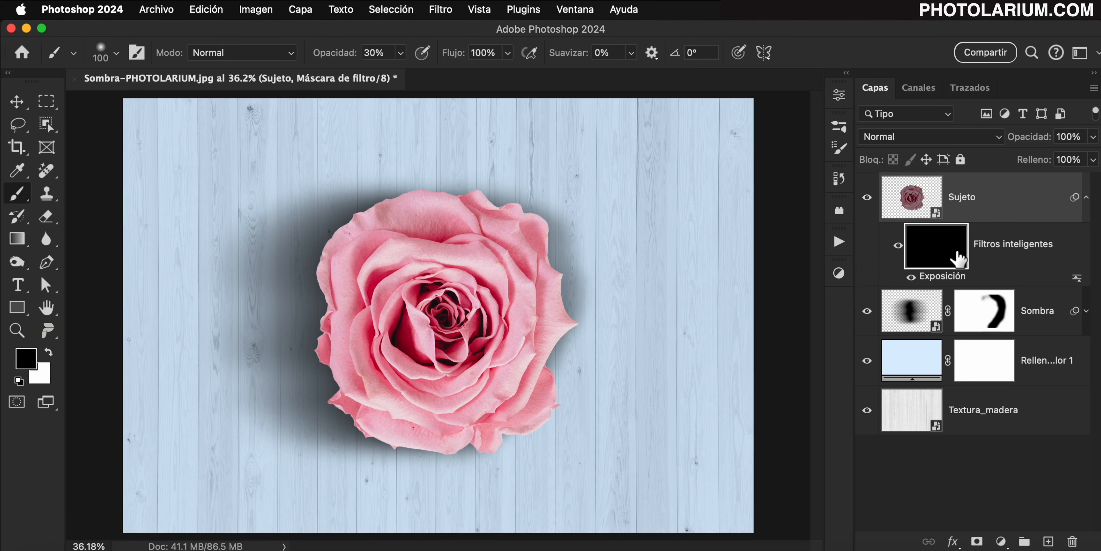
# Paint black on Sombra's mask with a 700 px brush to hide the shadow along the rose's right edge, setting brush opacity to 100%.
pyautogui.click(981, 319)
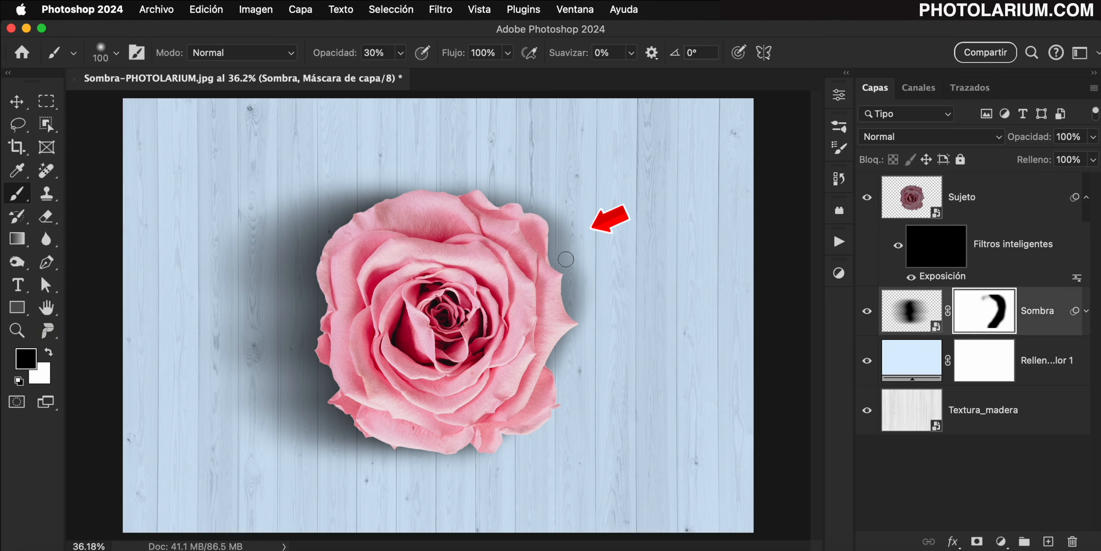
pyautogui.press(']')
pyautogui.press(']')
pyautogui.press(']')
pyautogui.press(']')
pyautogui.press(']')
pyautogui.press(']')
pyautogui.press(']')
pyautogui.press(']')
pyautogui.press(']')
pyautogui.press(']')
pyautogui.moveTo(560, 226)
pyautogui.mouseDown()
pyautogui.moveTo(572, 273)
pyautogui.moveTo(568, 416)
pyautogui.moveTo(525, 475)
pyautogui.moveTo(511, 182)
pyautogui.moveTo(473, 160)
pyautogui.moveTo(515, 463)
pyautogui.mouseUp()
pyautogui.press('0')
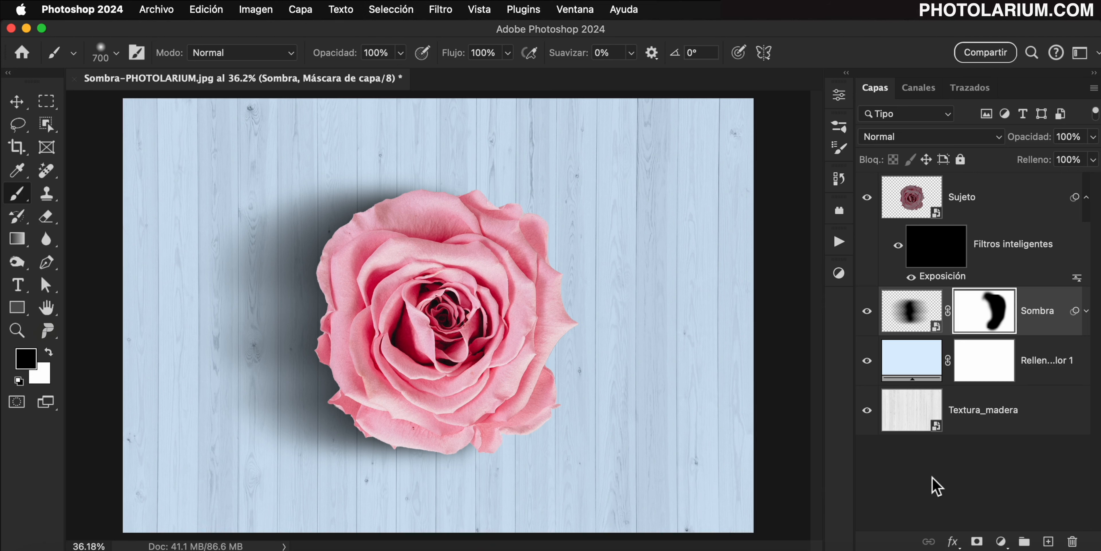
# Place pan.tif in Sujeto's smart object contents, enlarge it to nearly the full canvas height, and hide the Rosa layer.
pyautogui.doubleClick(917, 201)
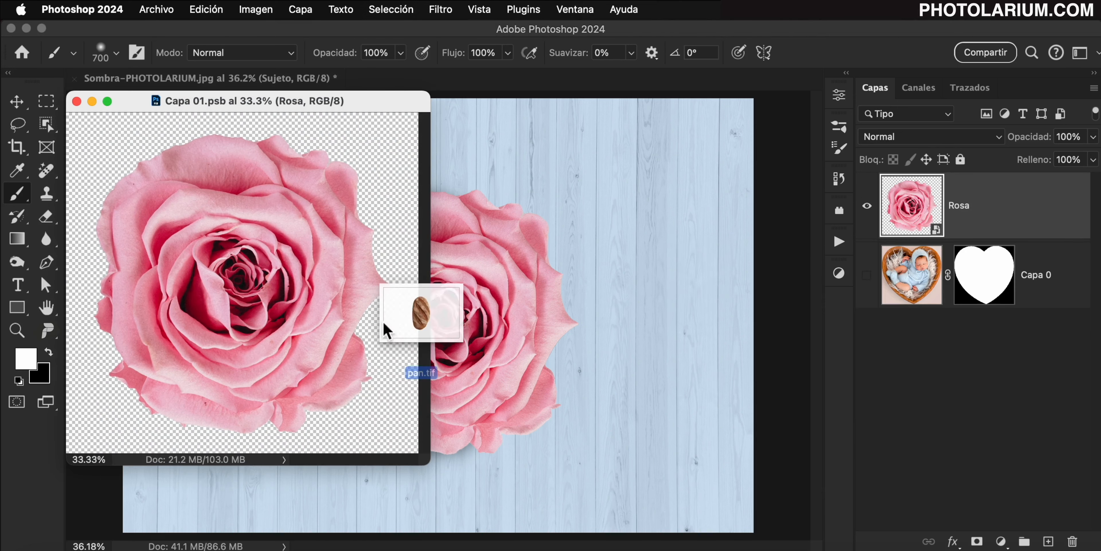
pyautogui.moveTo(383, 323); pyautogui.dragTo(243, 321)
pyautogui.moveTo(416, 166)
pyautogui.mouseDown()
pyautogui.moveTo(513, 60)
pyautogui.moveTo(599, 41)
pyautogui.mouseUp()
pyautogui.press('Return')
pyautogui.press('b')
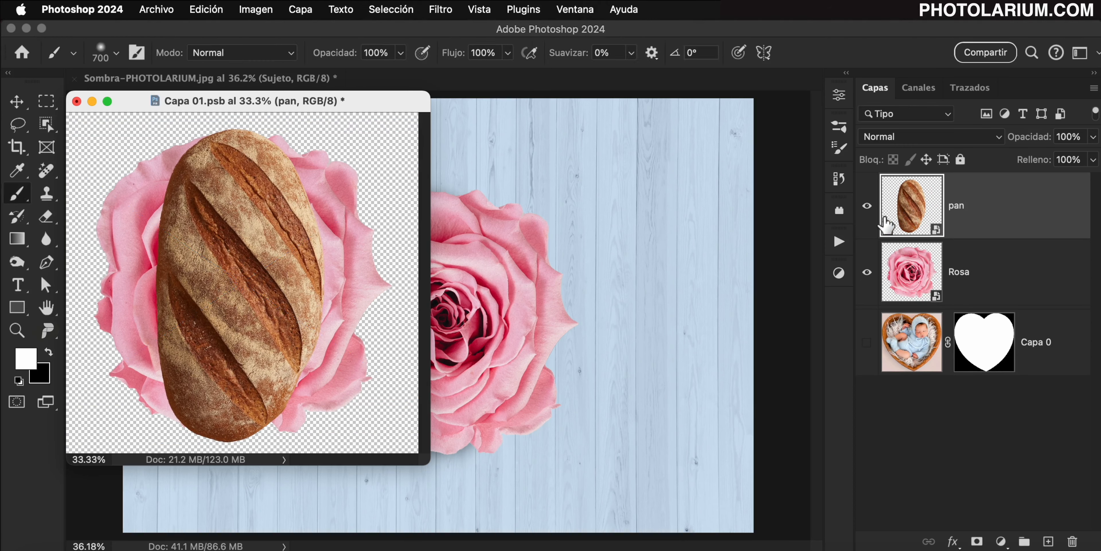
pyautogui.click(867, 272)
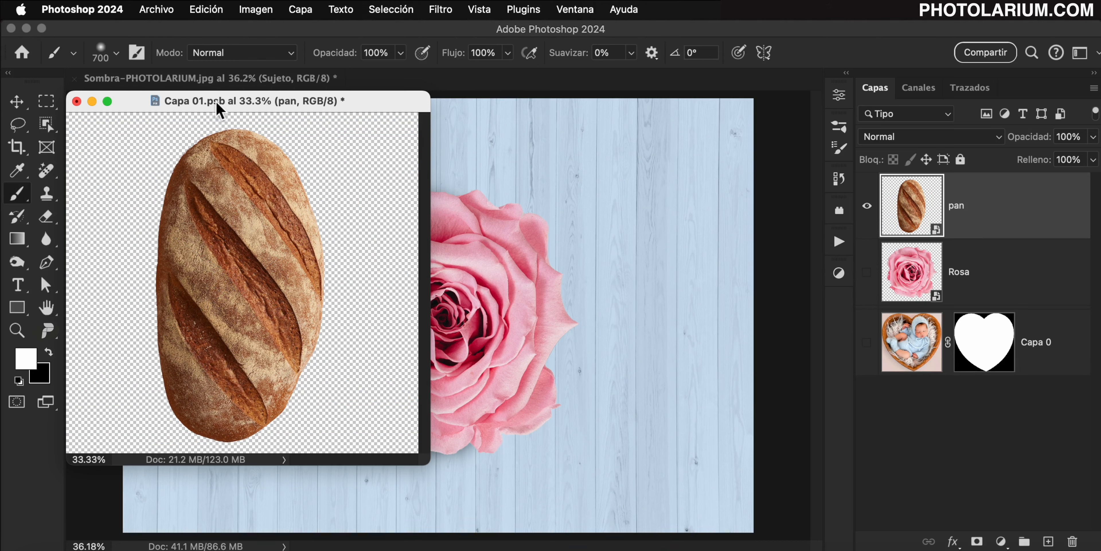
# Save the smart object contents with the bread as the subject and close their window.
pyautogui.moveTo(218, 109); pyautogui.dragTo(891, 44)
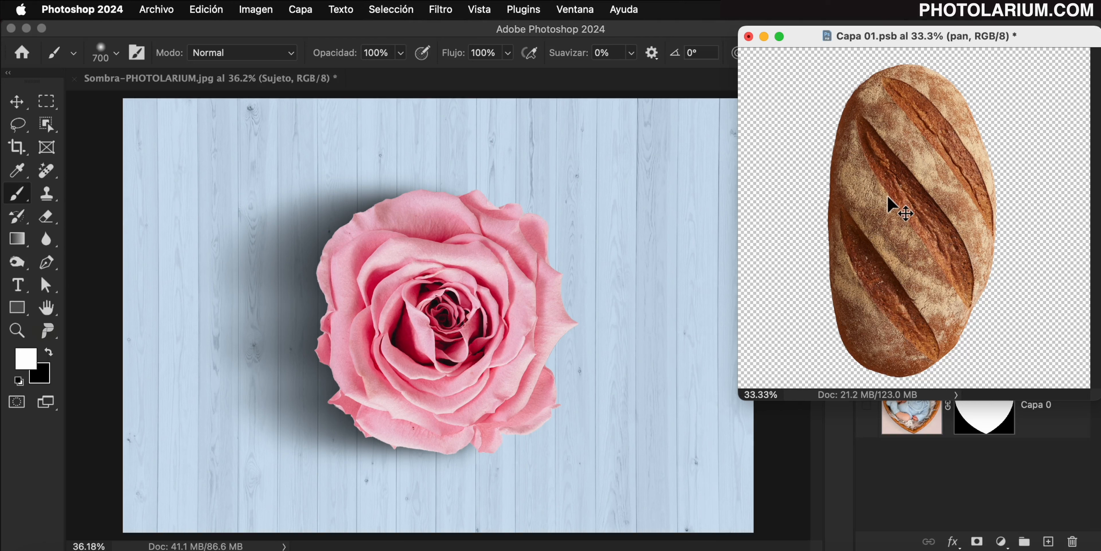
pyautogui.press('super+s')
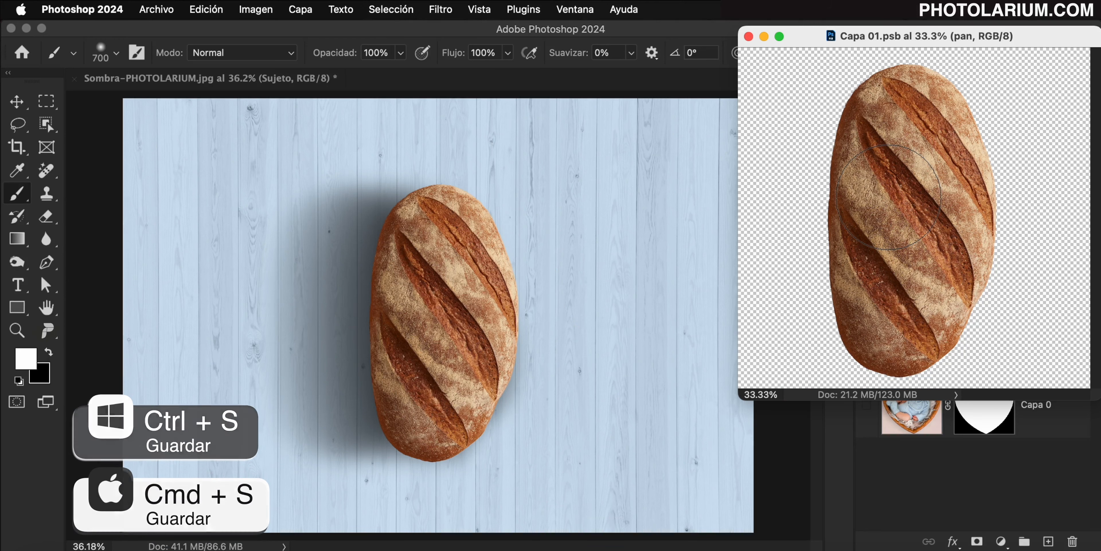
pyautogui.click(749, 36)
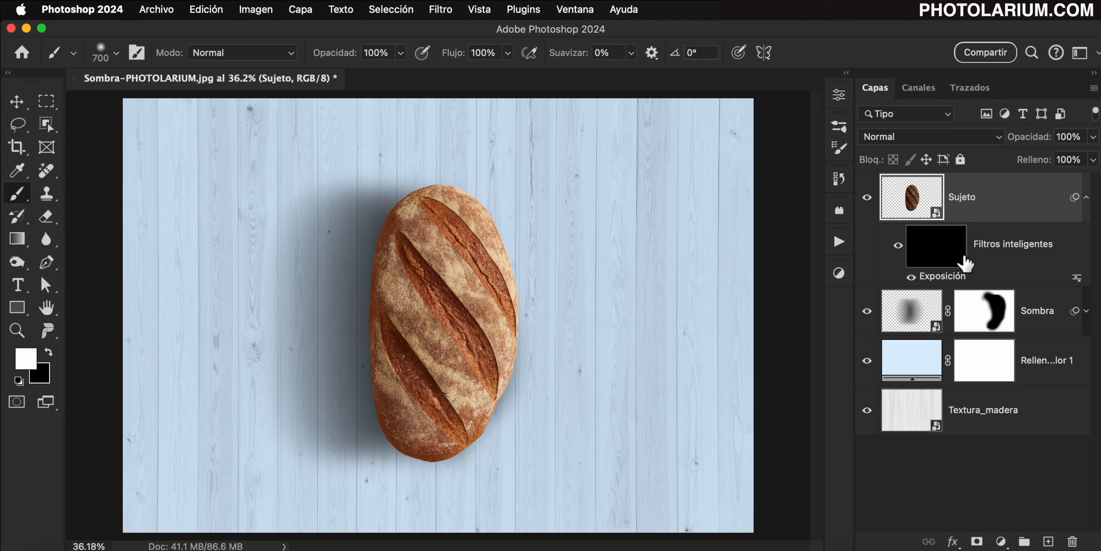
# Target Sombra's layer mask with black as the foreground colour for retouching the bread's shadow.
pyautogui.click(987, 316)
pyautogui.press('x')
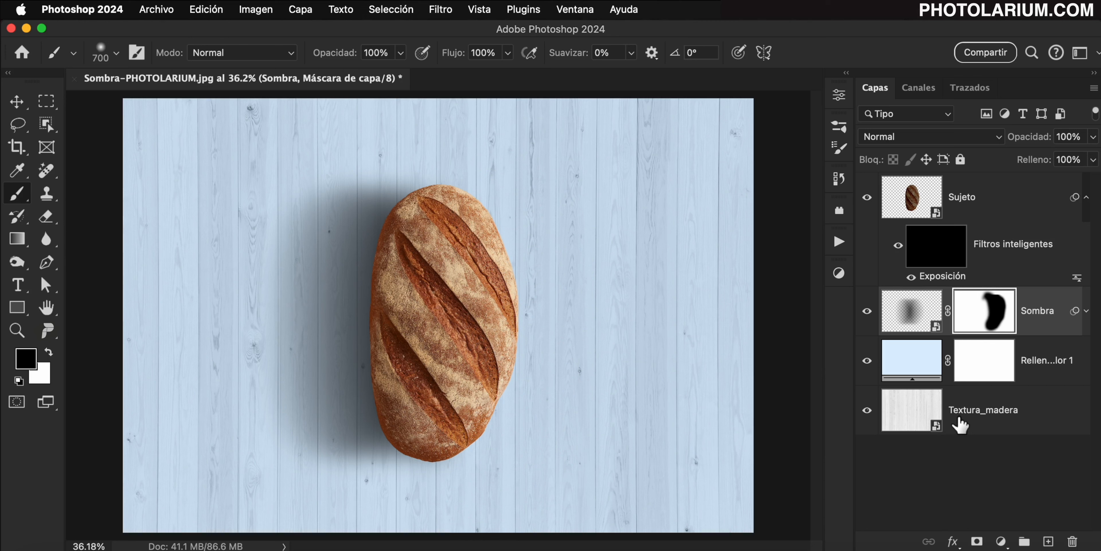
# Recolour the fill layer by sampling the bread's crust and brightening the colour to a pale cream.
pyautogui.doubleClick(914, 363)
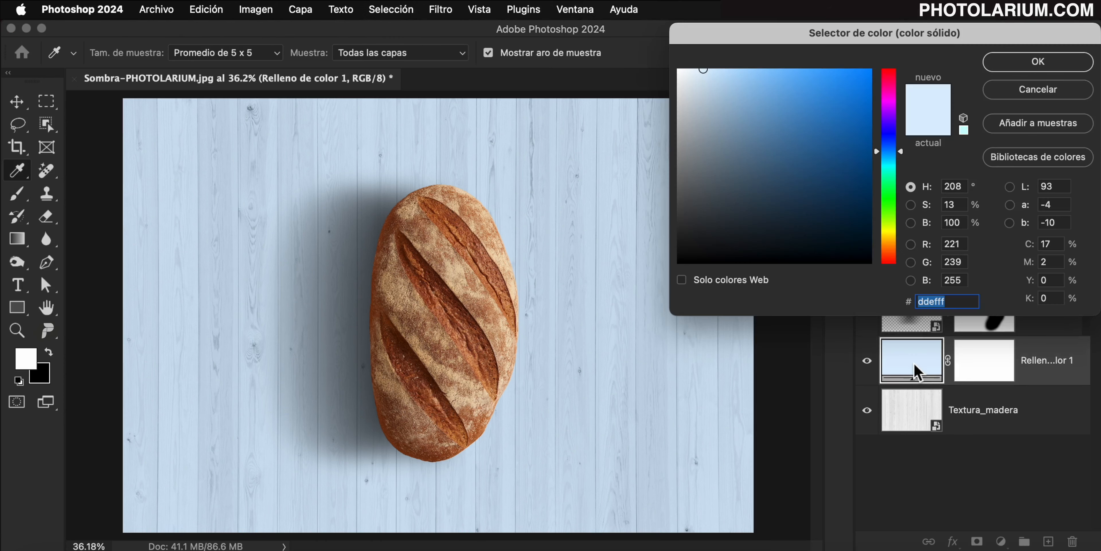
pyautogui.click(454, 282)
pyautogui.moveTo(732, 87); pyautogui.dragTo(697, 69)
pyautogui.click(1038, 62)
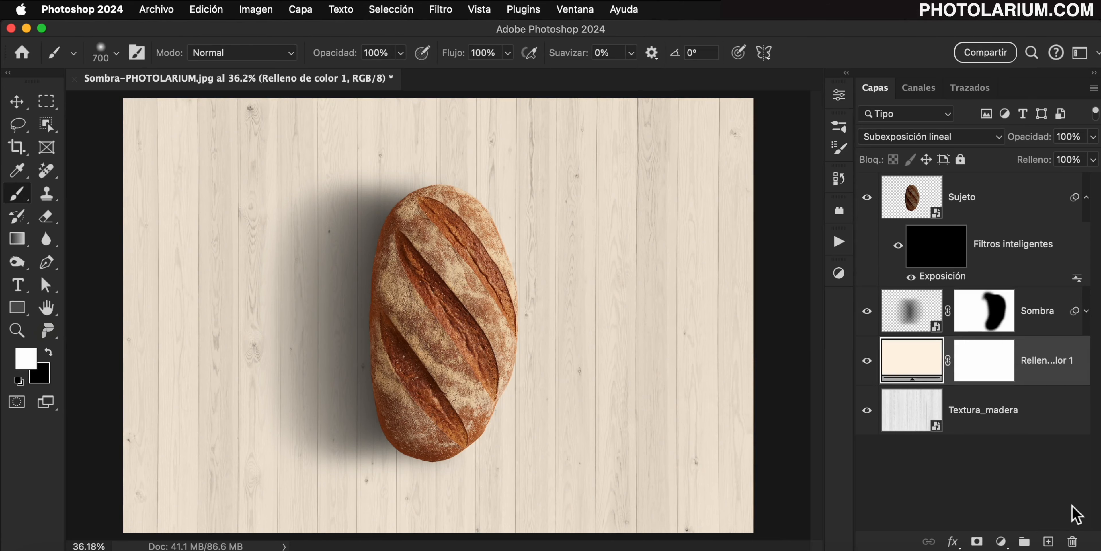
# Place the madera oscura image above Textura_madera, scale it to about 490% to cover the canvas, and shift it about 484 px right.
pyautogui.hotkey('alt', '[')
pyautogui.moveTo(1077, 515); pyautogui.dragTo(418, 369)
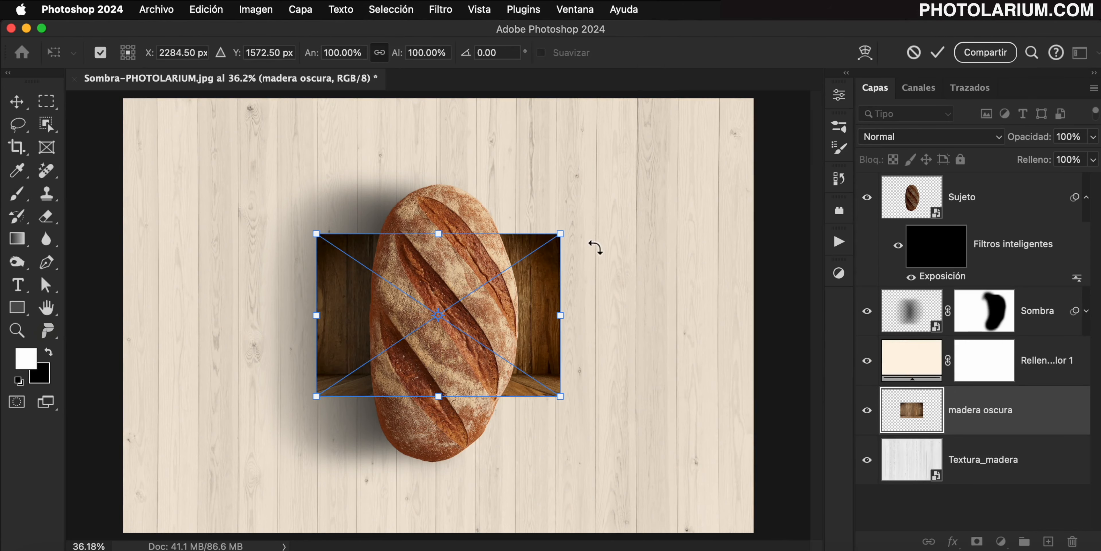
pyautogui.moveTo(563, 235); pyautogui.dragTo(928, 47)
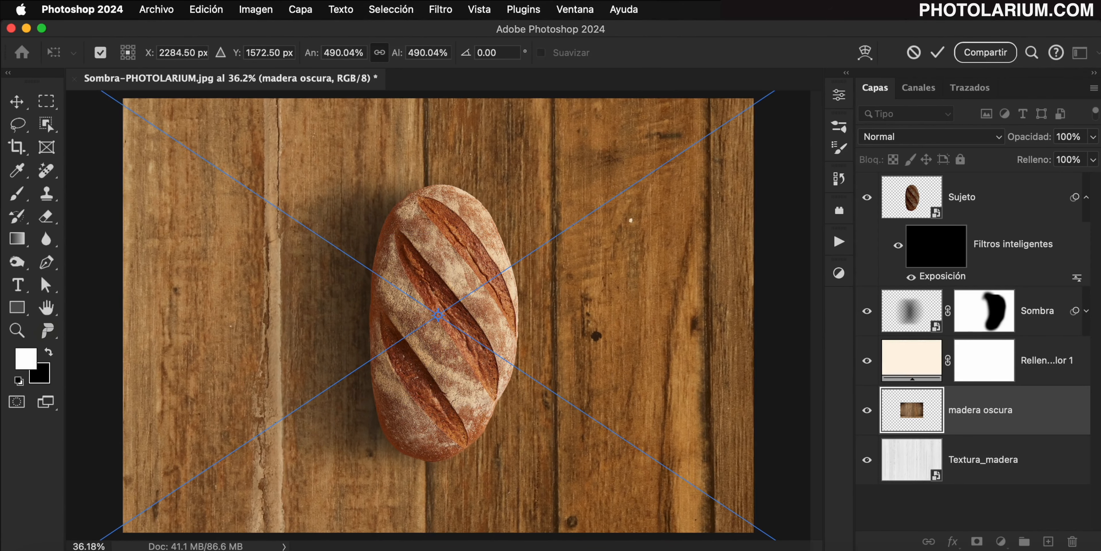
pyautogui.moveTo(497, 369); pyautogui.dragTo(563, 380)
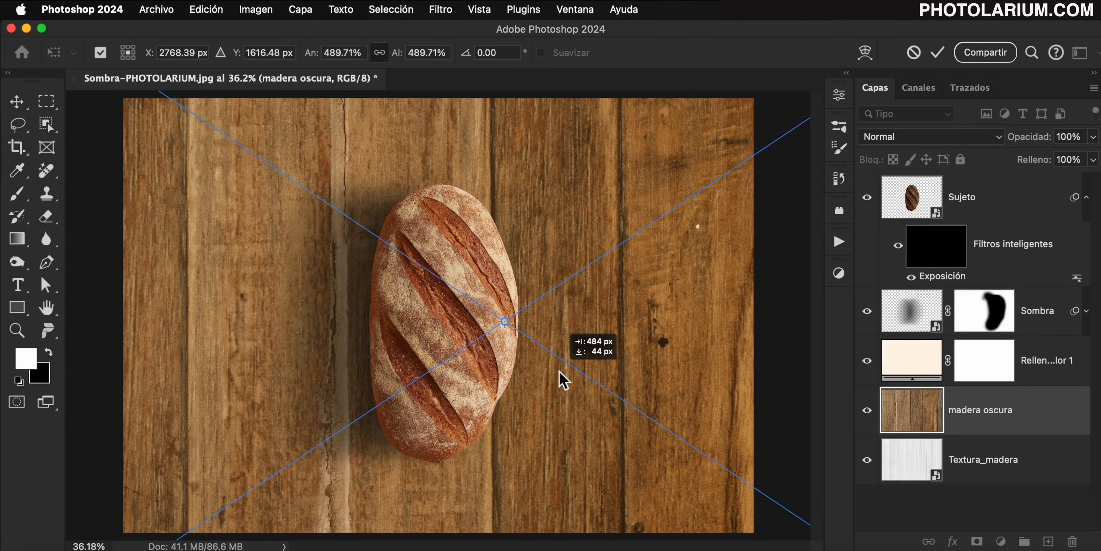
pyautogui.press('Return')
pyautogui.press('b')
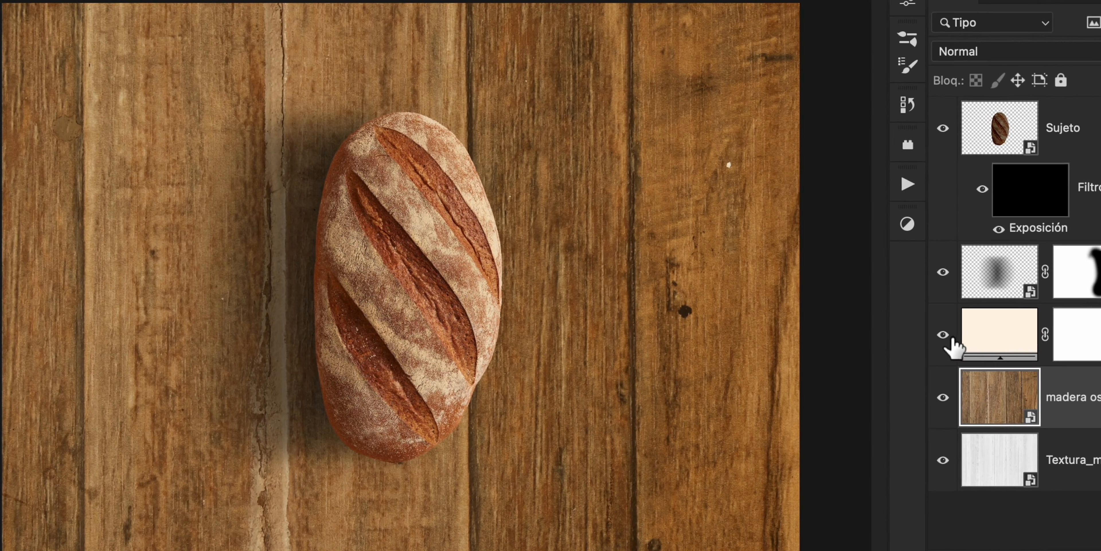
# Compare the composite with and without the colour fill and the Sombra layer by toggling each one's visibility.
pyautogui.click(938, 333)
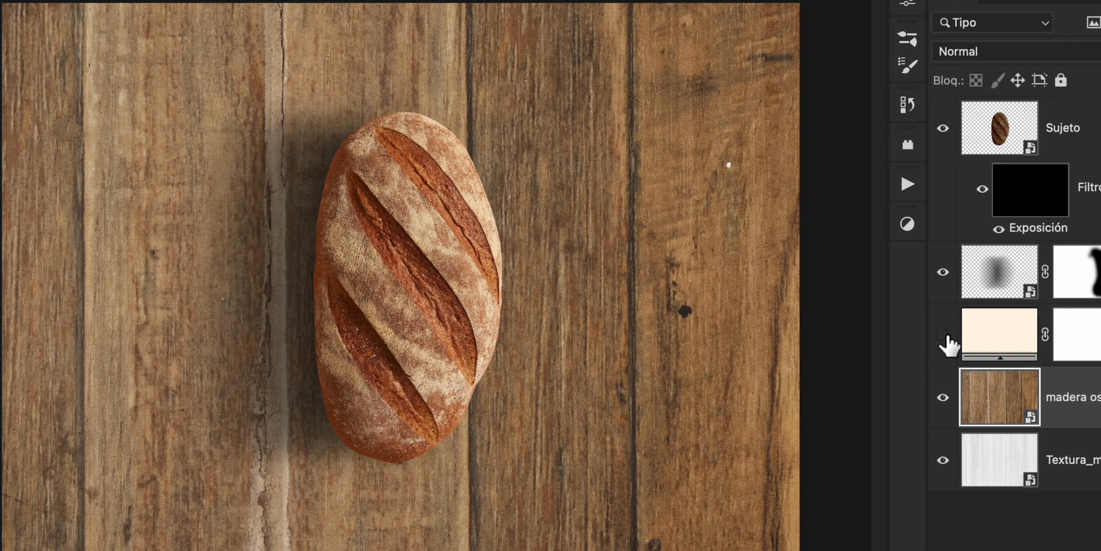
pyautogui.click(943, 335)
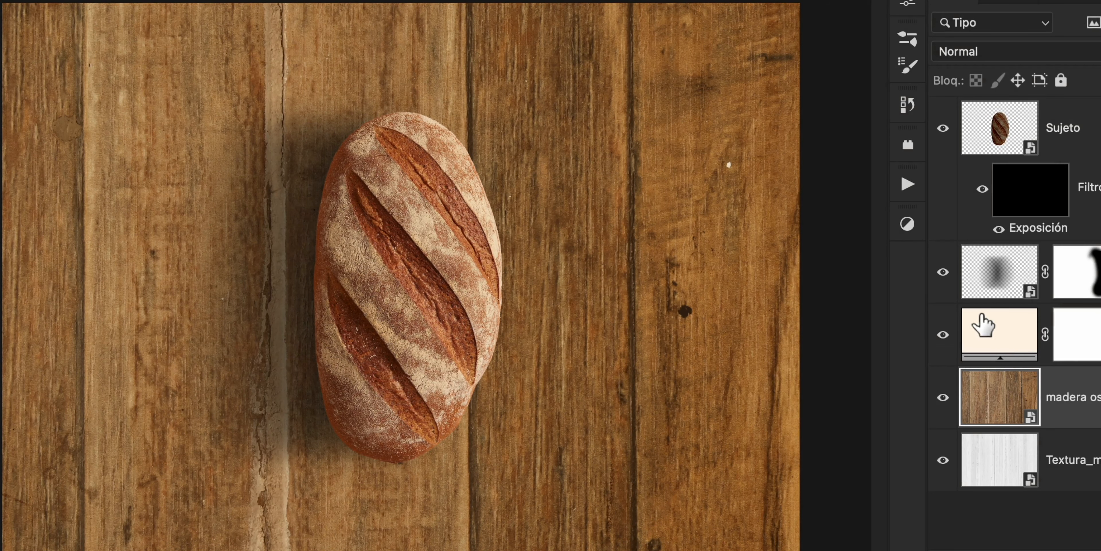
pyautogui.click(943, 273)
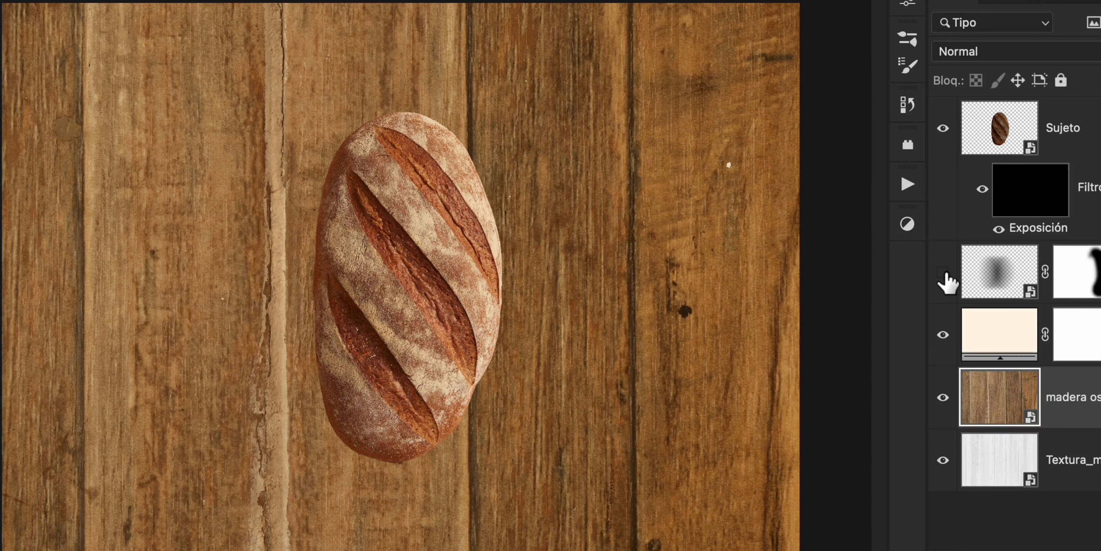
pyautogui.click(944, 274)
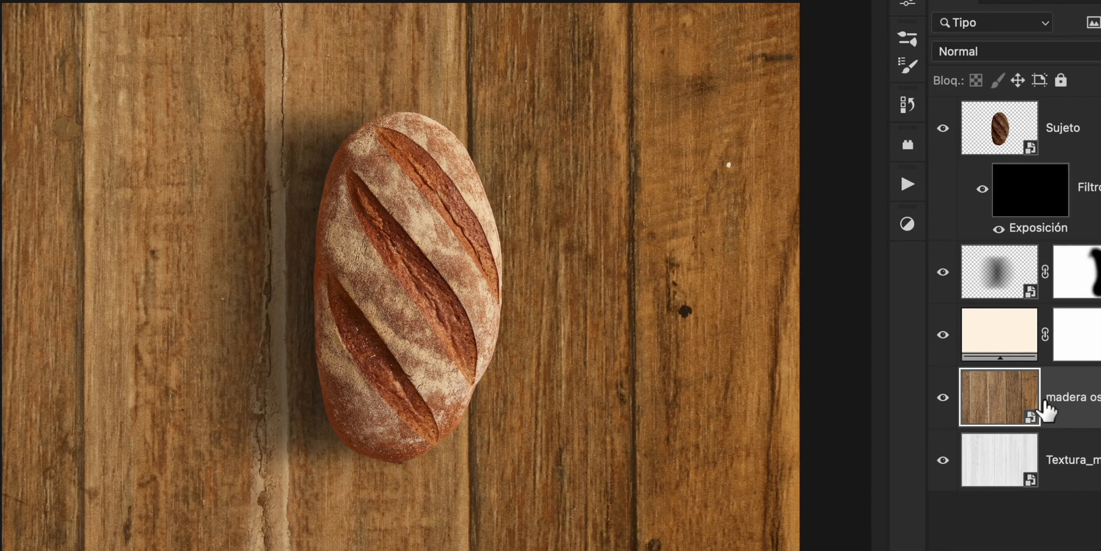